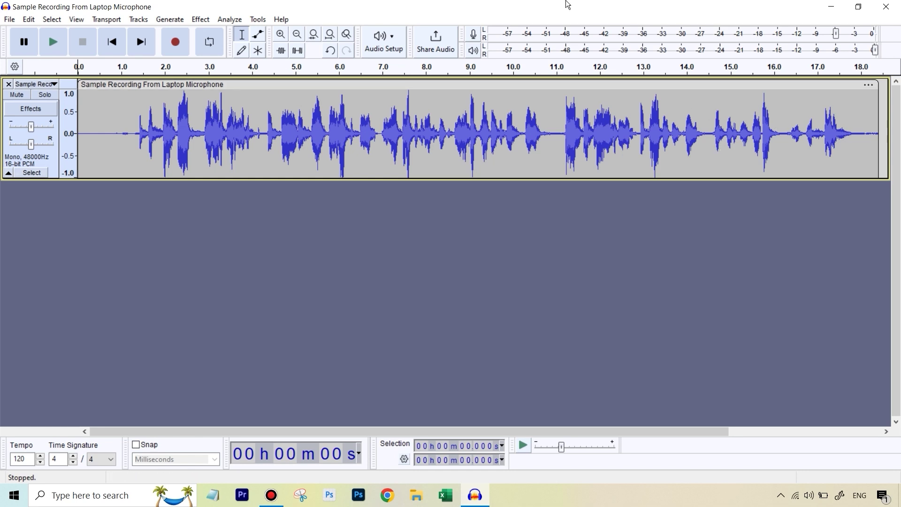
# Open the Macro Manager from the Tools menu and start a new macro
pyautogui.click(260, 19)
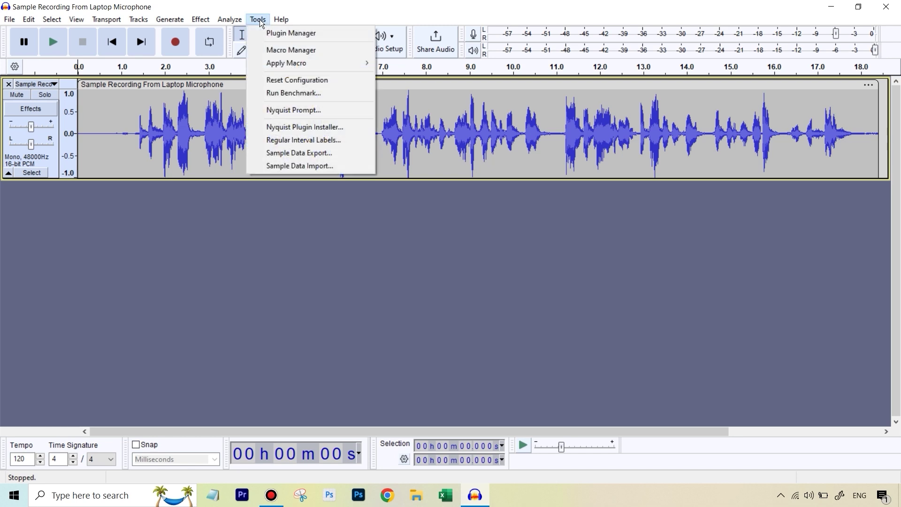
pyautogui.click(289, 51)
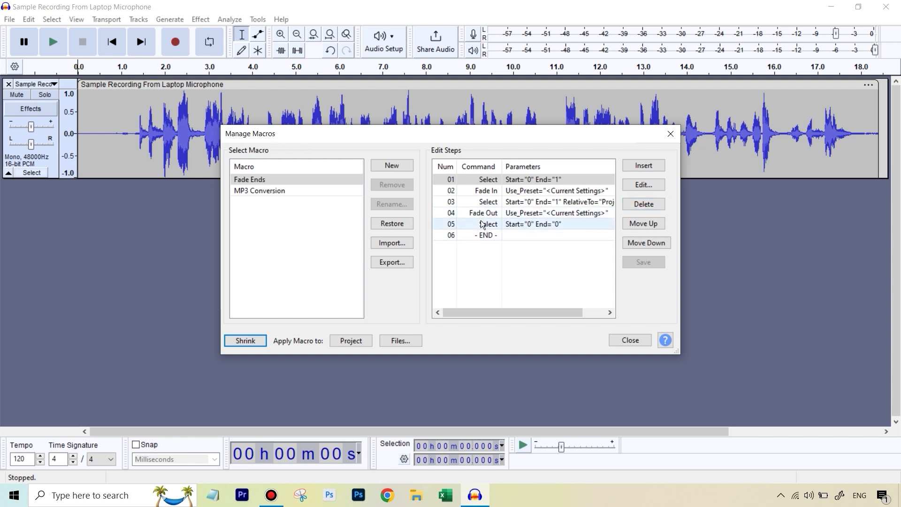
pyautogui.click(403, 167)
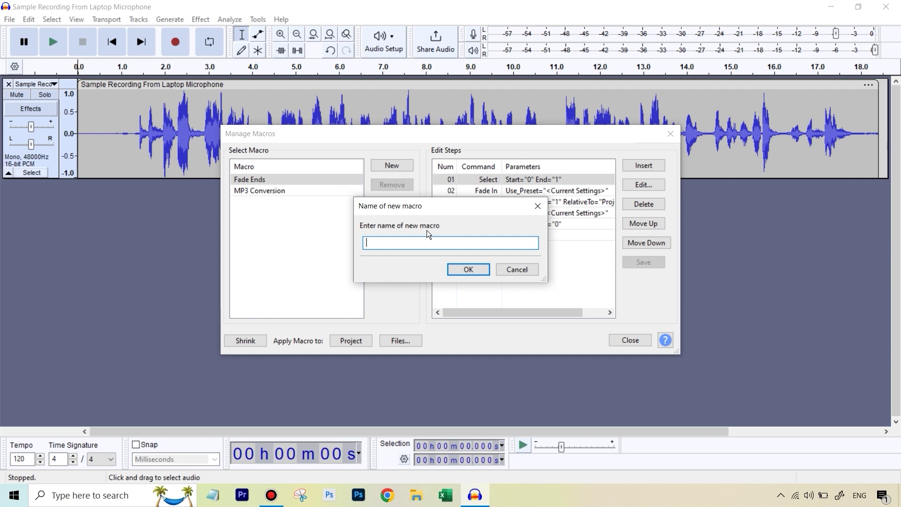
# Name the new macro 'Laptop Microphone' and confirm it
pyautogui.write('Laptop Mic')
pyautogui.write('rophone')
pyautogui.click(472, 272)
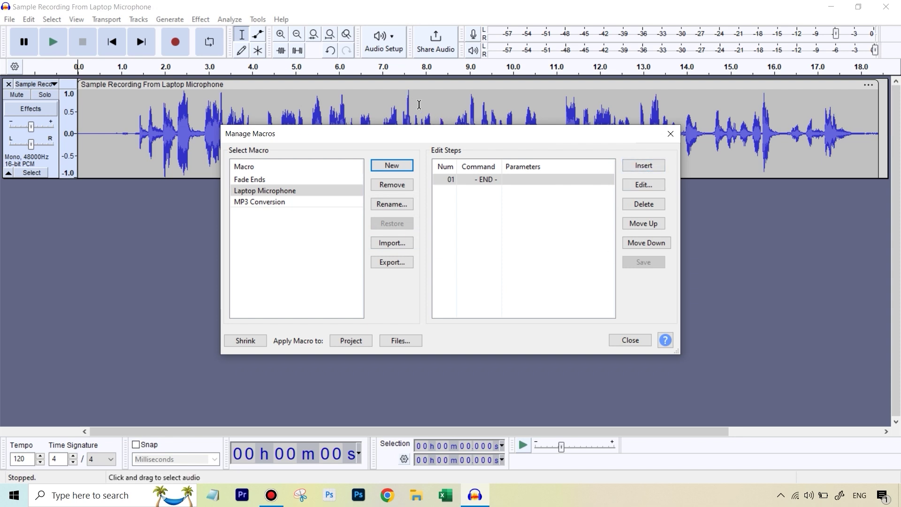
# Insert a Compressor step at -24 dB threshold, -40 dB noise floor and 2:1 ratio
pyautogui.click(640, 167)
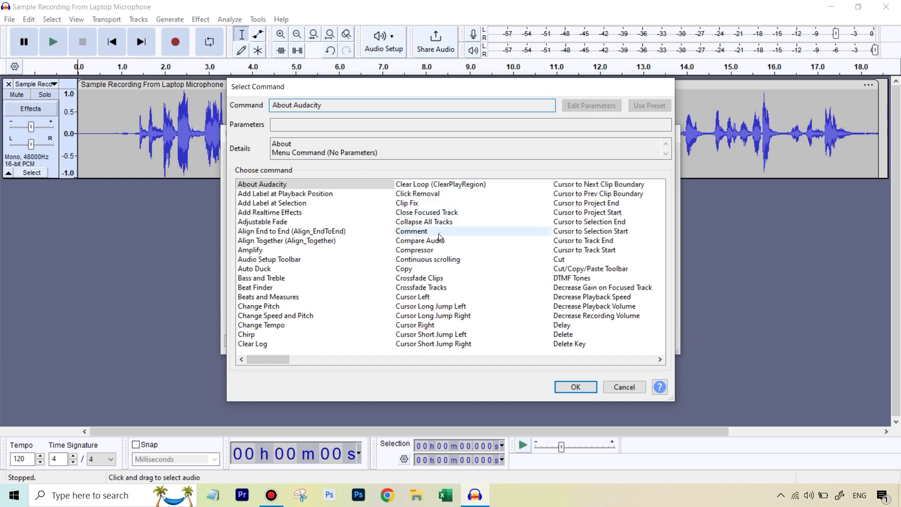
pyautogui.click(424, 251)
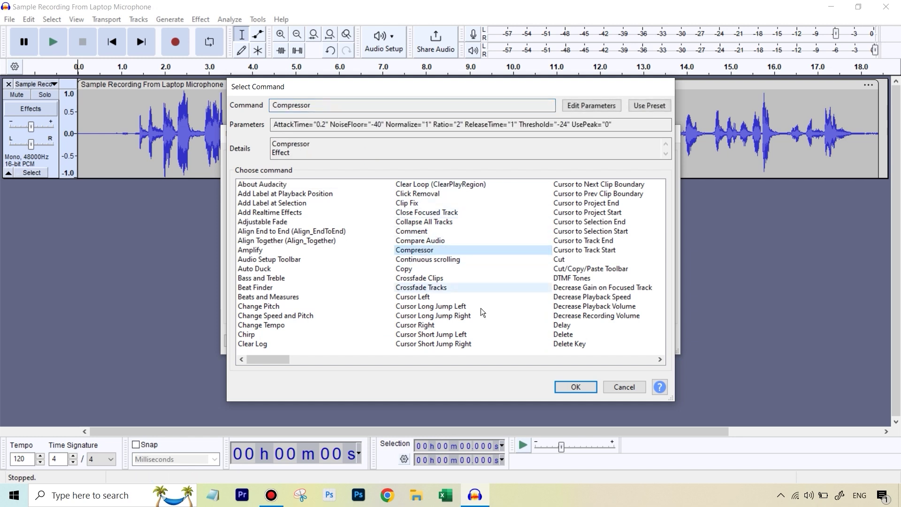
pyautogui.click(565, 385)
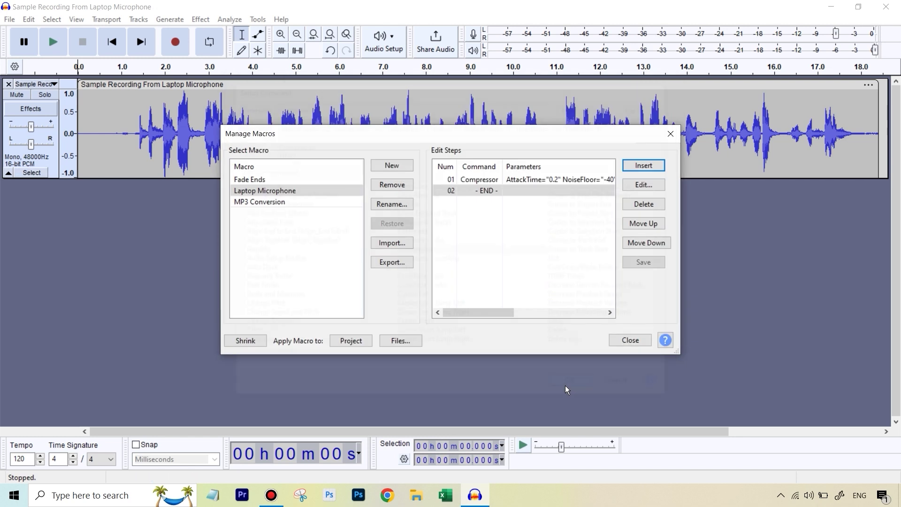
pyautogui.click(541, 181)
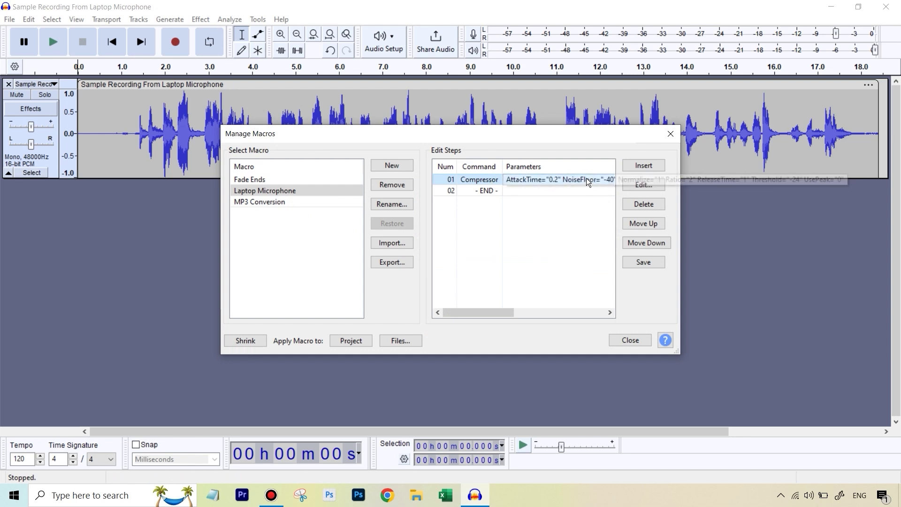
pyautogui.click(643, 188)
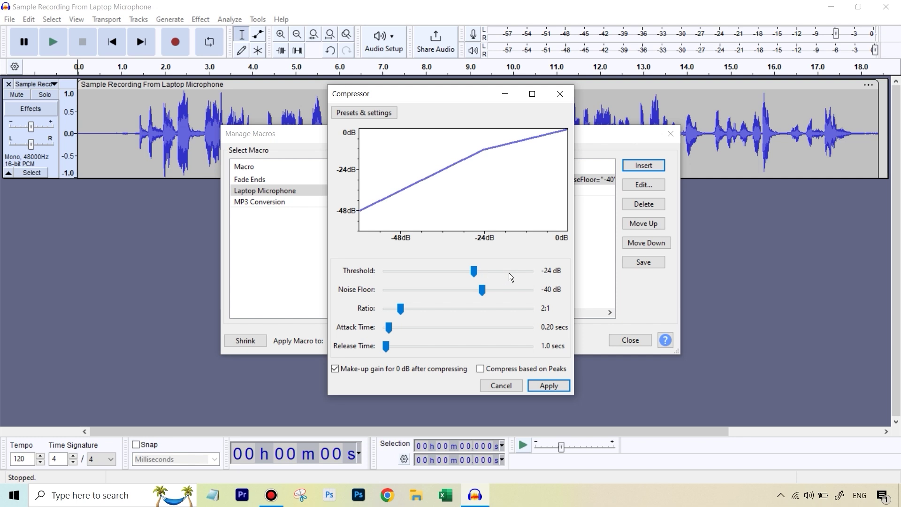
pyautogui.click(553, 387)
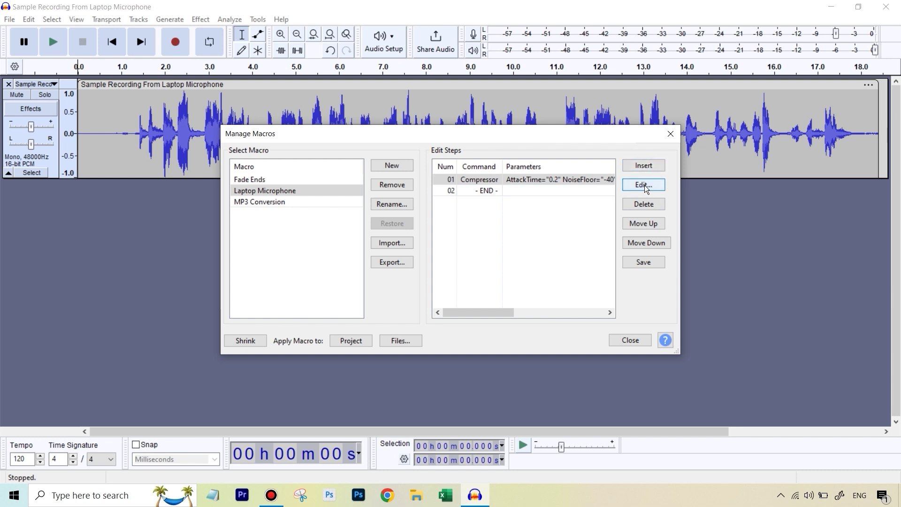
# Insert a Limiter step and move it below the Compressor
pyautogui.click(646, 167)
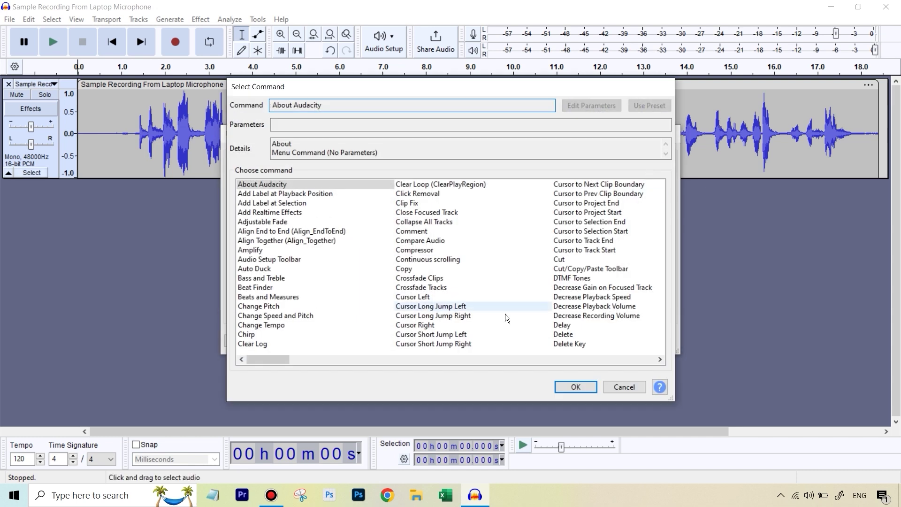
pyautogui.moveTo(278, 360); pyautogui.dragTo(365, 360)
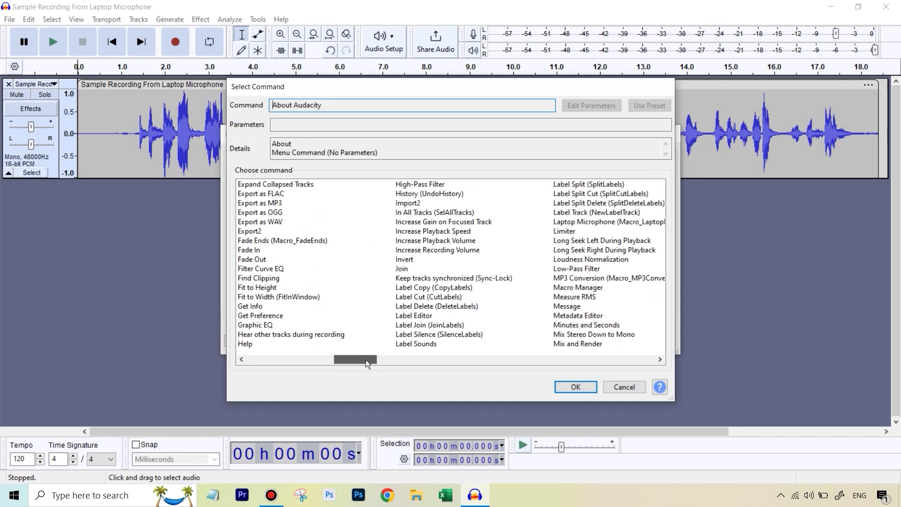
pyautogui.click(564, 231)
pyautogui.click(557, 388)
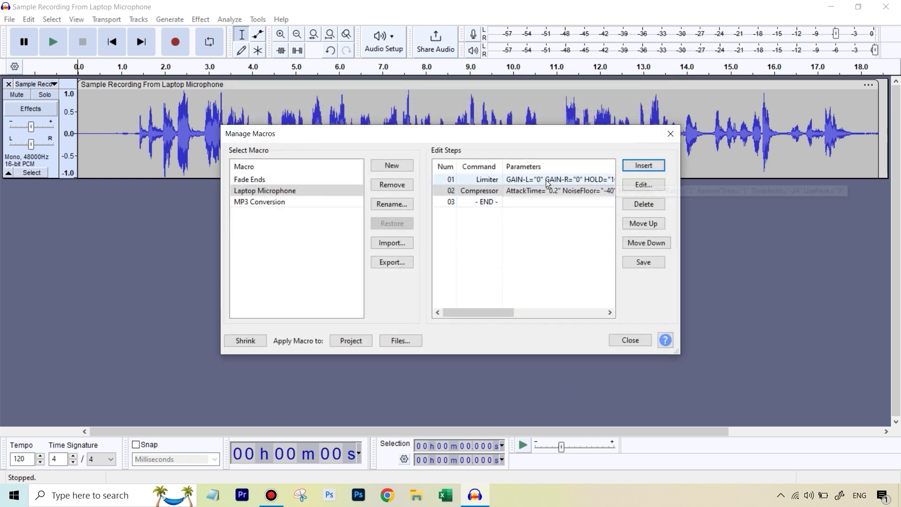
pyautogui.click(546, 181)
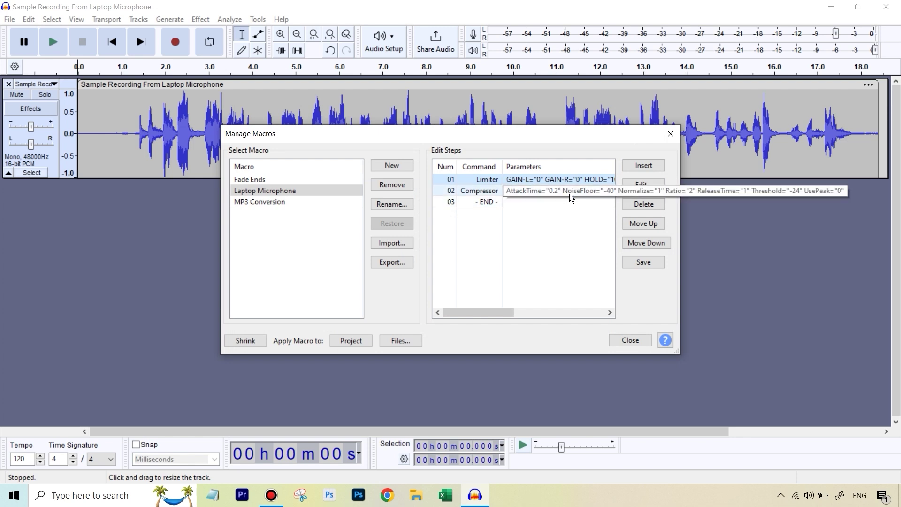
pyautogui.click(644, 243)
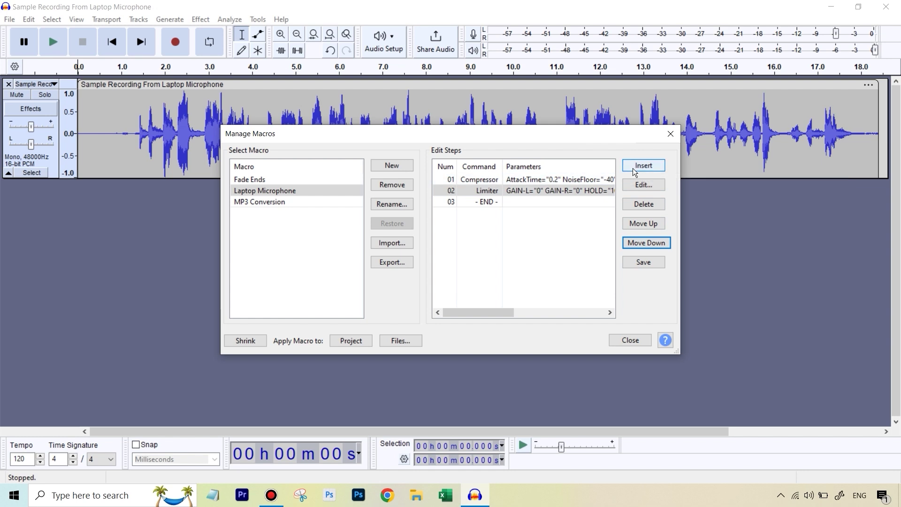
# Set the Limiter step to Hard Limit at -3 dB with 10 ms hold
pyautogui.click(642, 187)
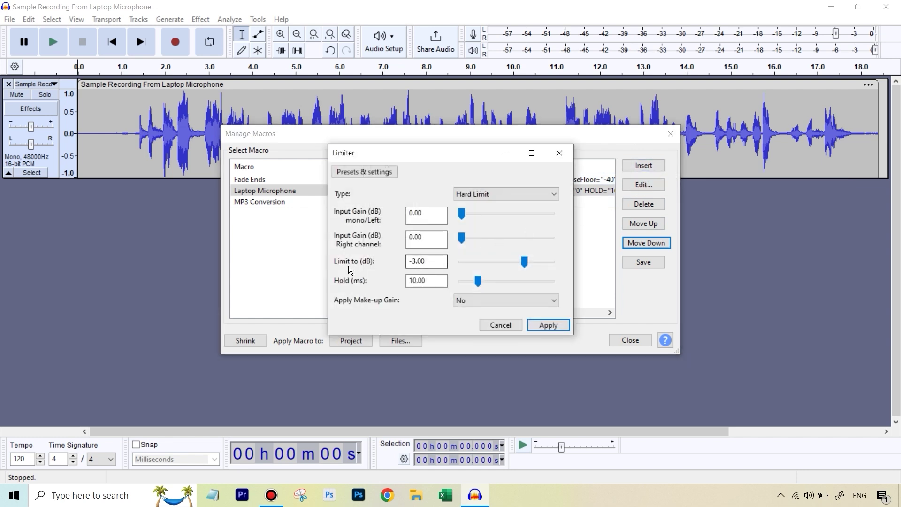
pyautogui.click(543, 322)
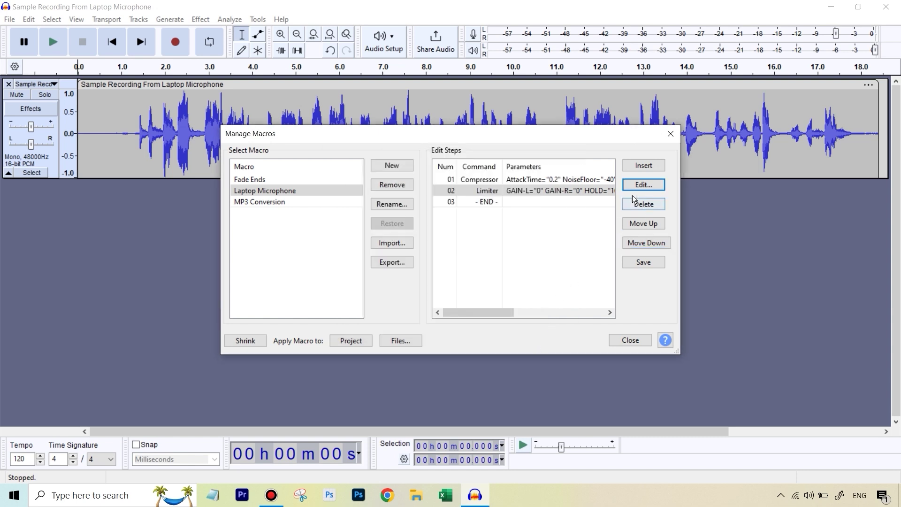
pyautogui.click(583, 200)
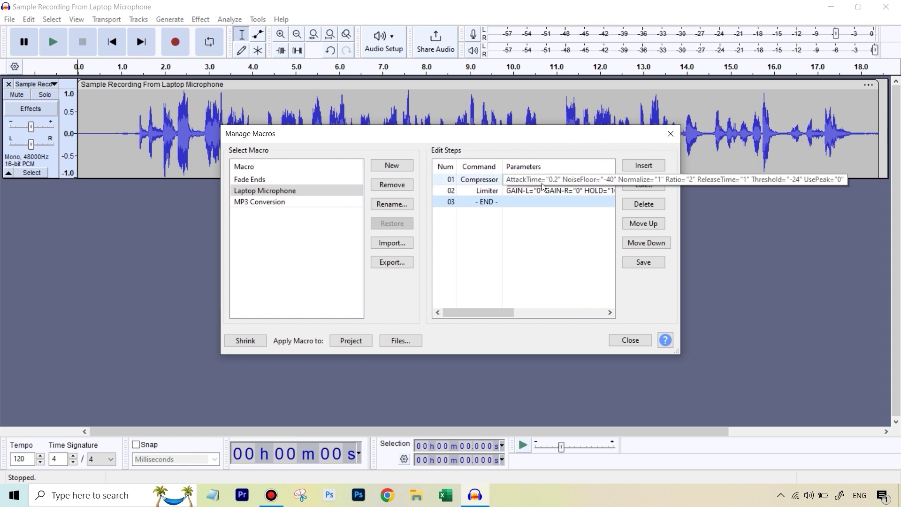
# Append a Normalize step with -5 dB peak and DC offset removal
pyautogui.click(642, 167)
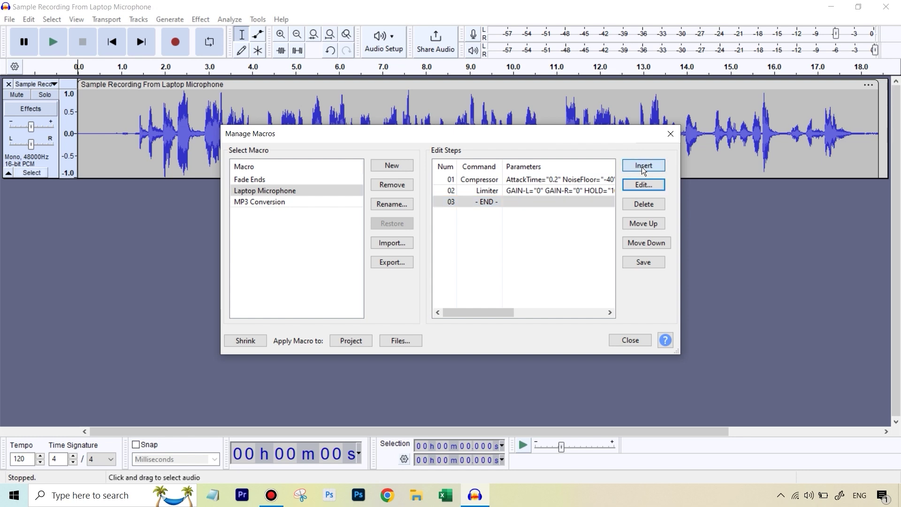
pyautogui.moveTo(291, 365); pyautogui.dragTo(416, 359)
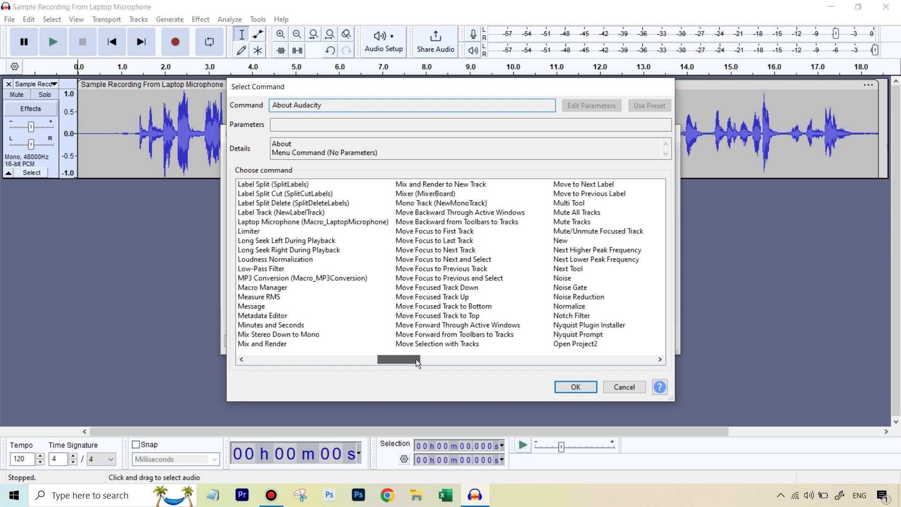
pyautogui.click(569, 307)
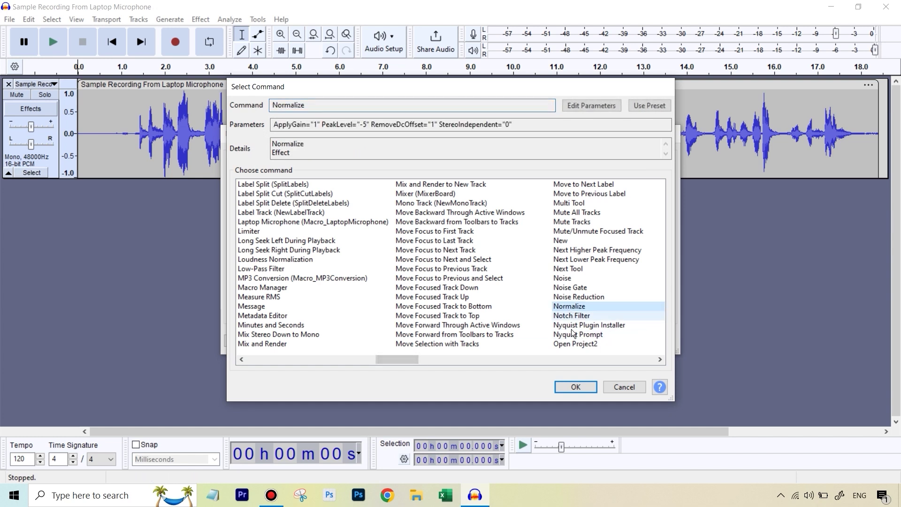
pyautogui.click(569, 386)
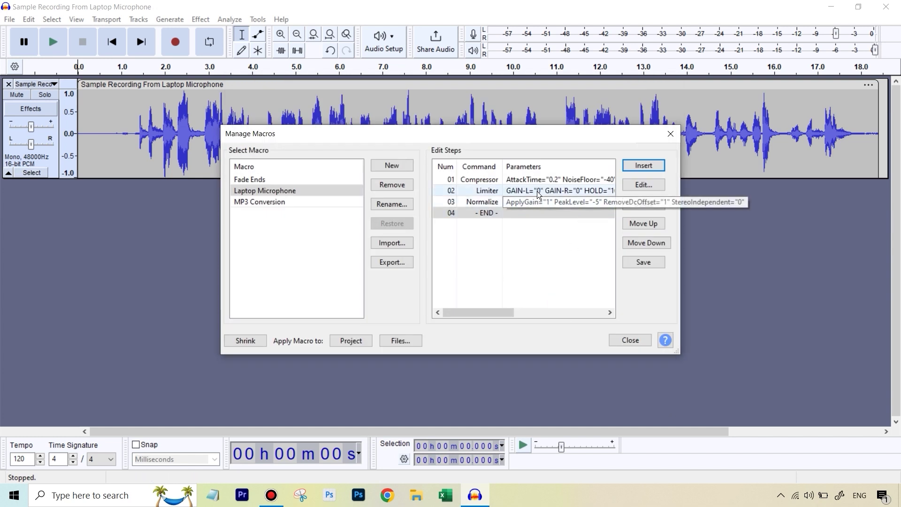
pyautogui.click(544, 204)
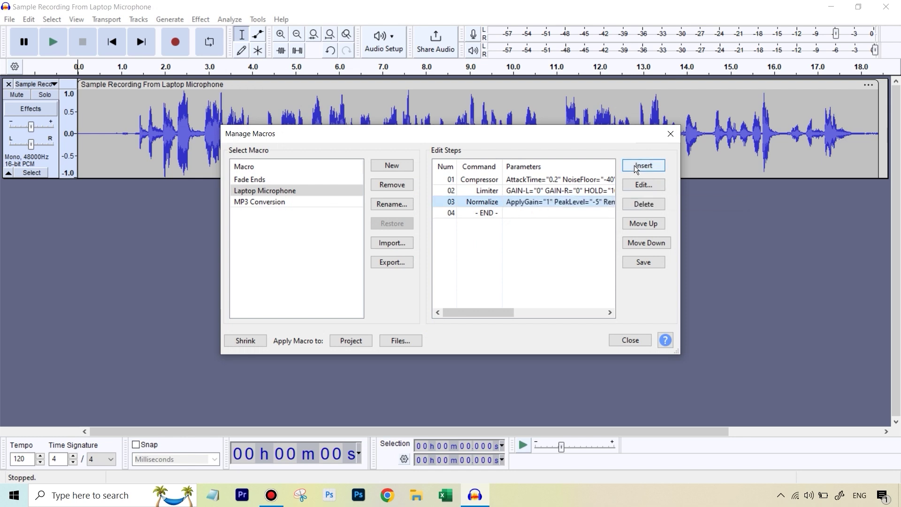
pyautogui.click(640, 182)
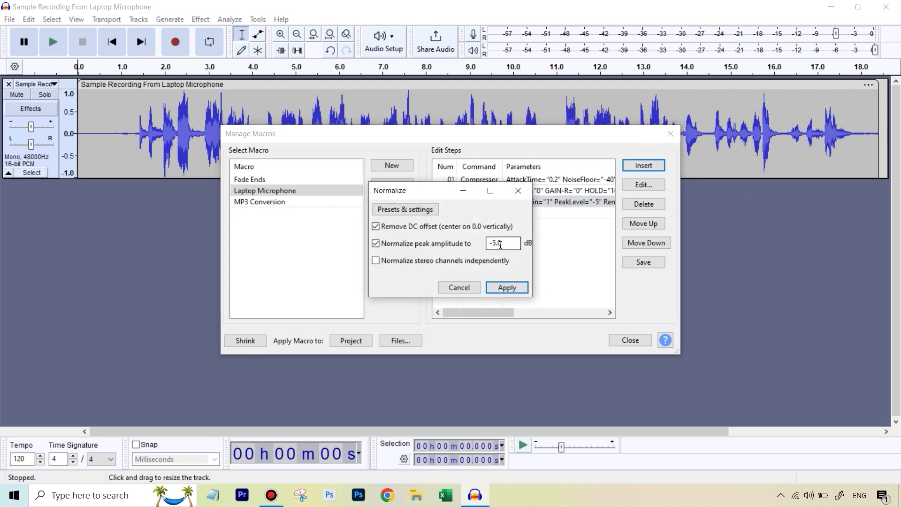
pyautogui.click(507, 287)
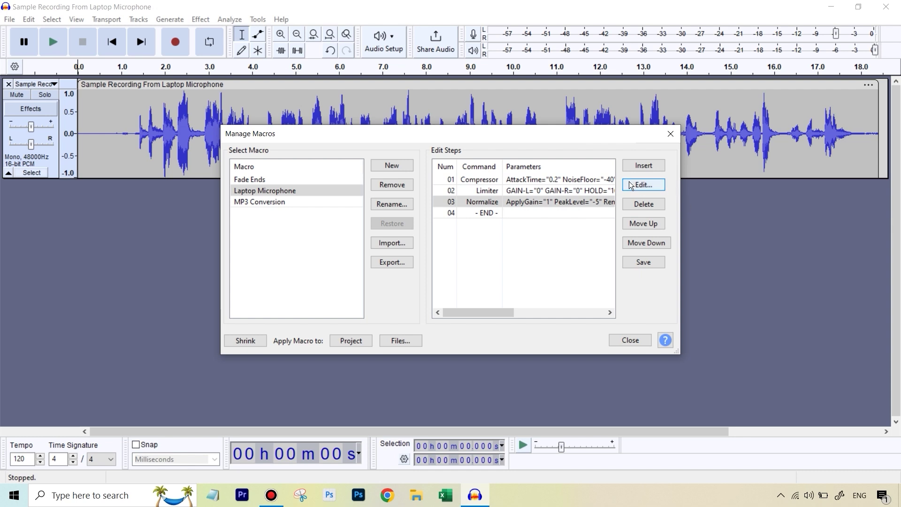
# Append a Low-Pass Filter step after Normalize at 1500 Hz with 6 dB roll-off
pyautogui.click(542, 206)
pyautogui.click(569, 213)
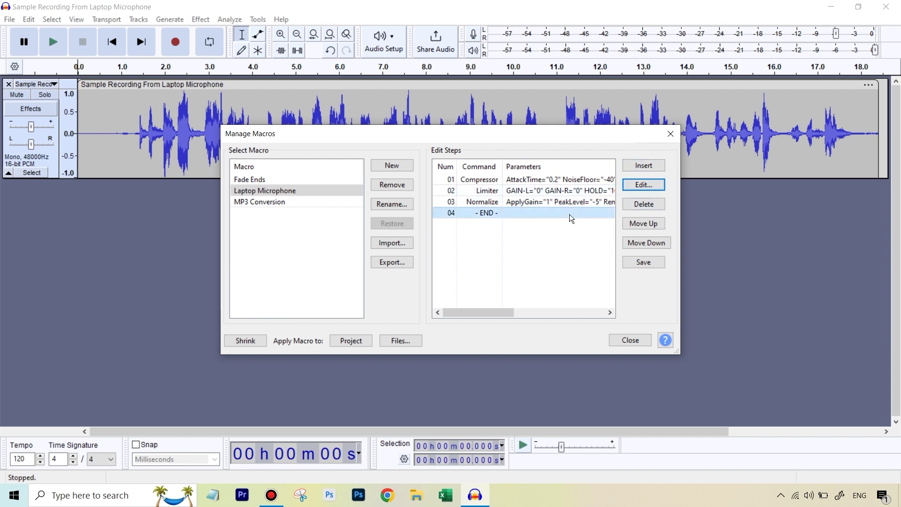
pyautogui.click(642, 185)
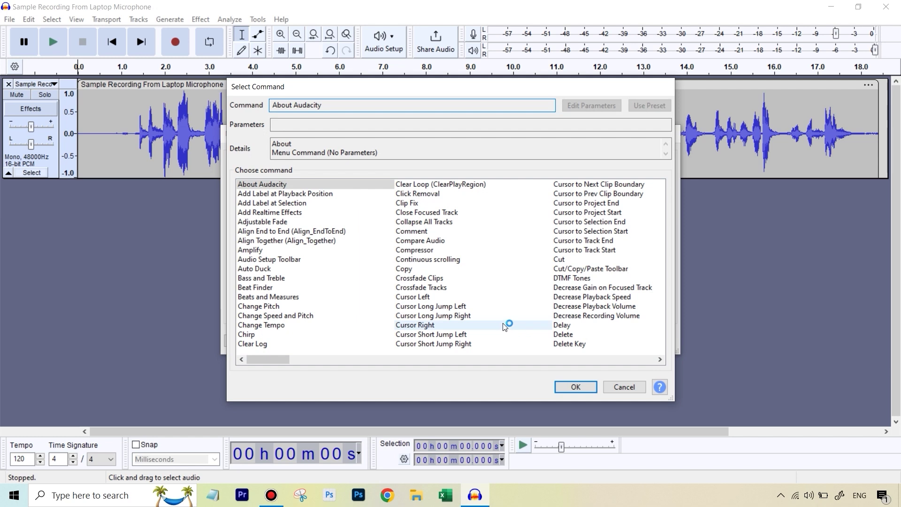
pyautogui.moveTo(265, 359); pyautogui.dragTo(400, 356)
pyautogui.click(427, 268)
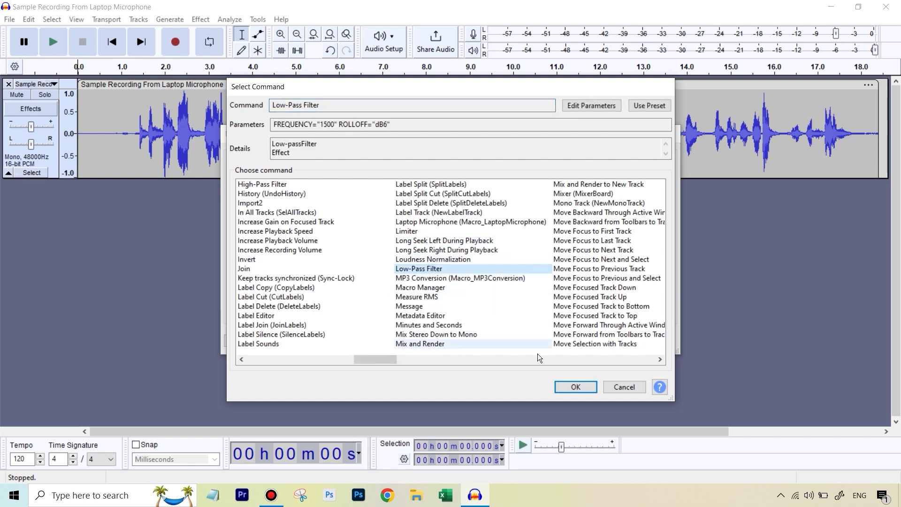
pyautogui.click(573, 387)
pyautogui.click(529, 213)
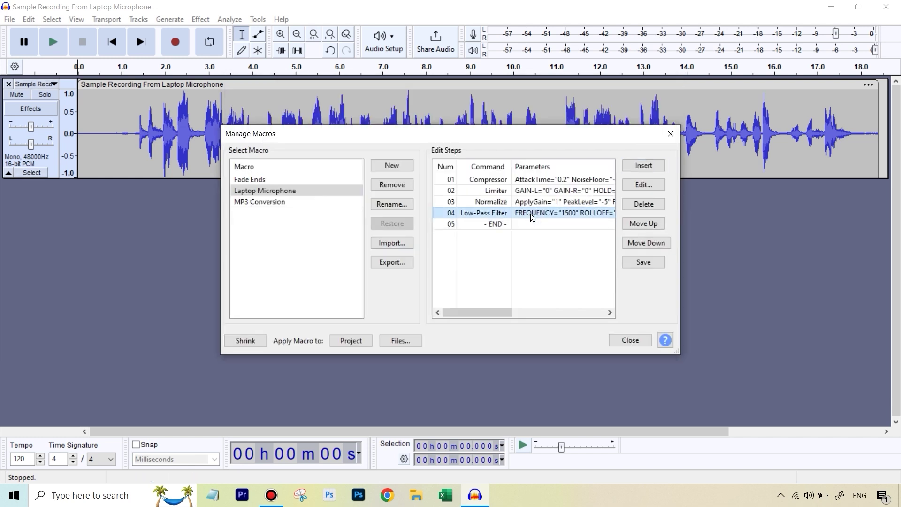
pyautogui.click(651, 183)
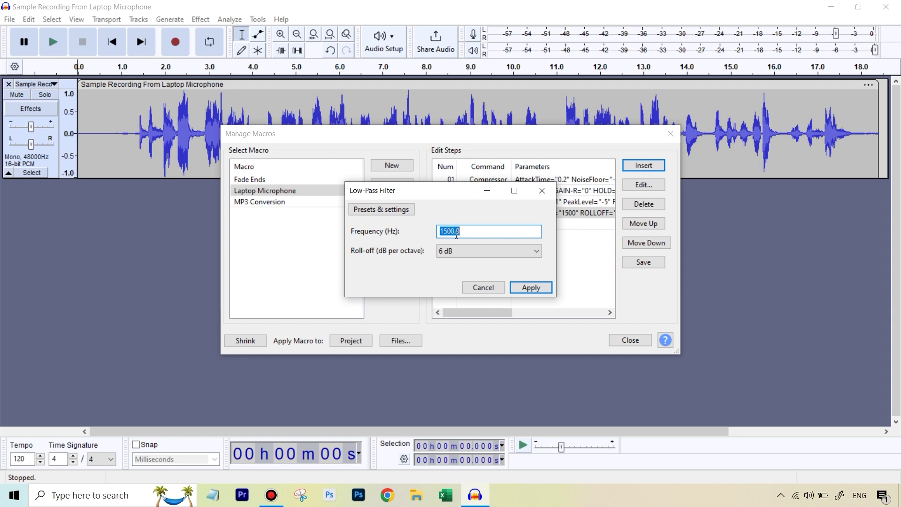
pyautogui.click(536, 287)
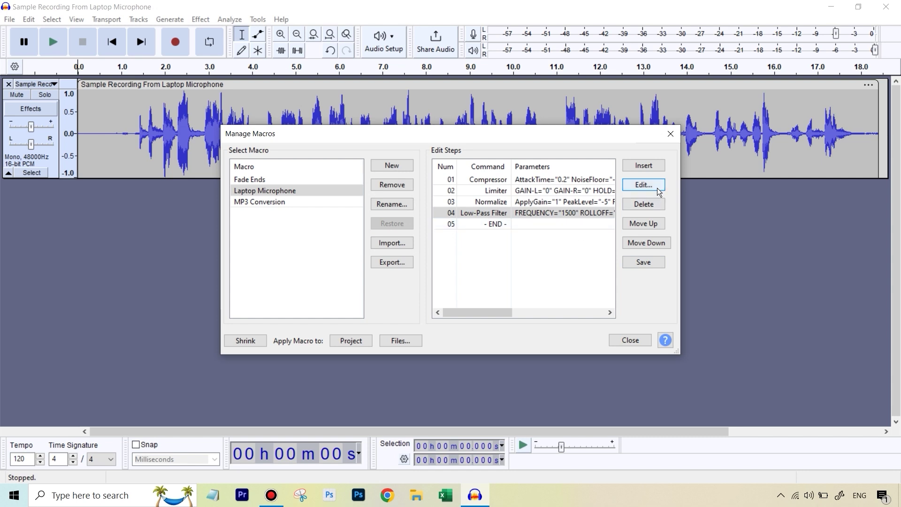
# Append Bass and Treble as step 05 with Bass 4 and Treble 2
pyautogui.click(570, 222)
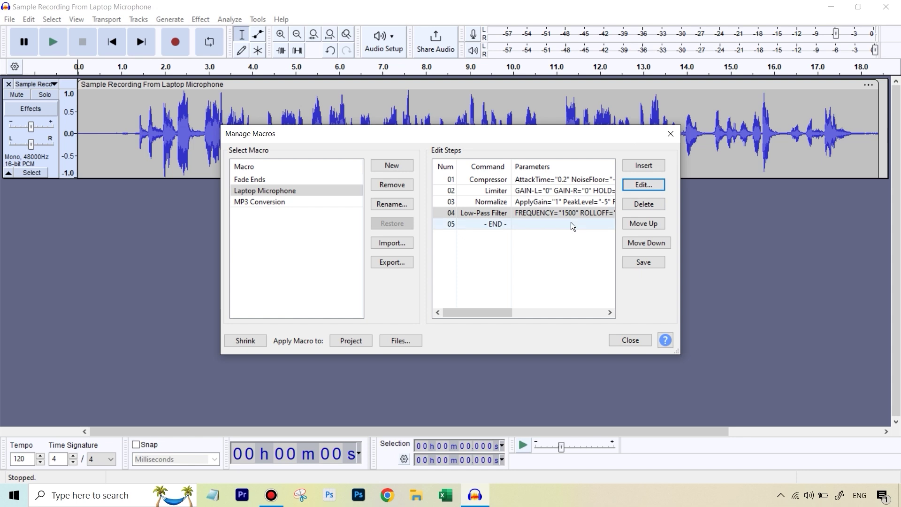
pyautogui.click(647, 167)
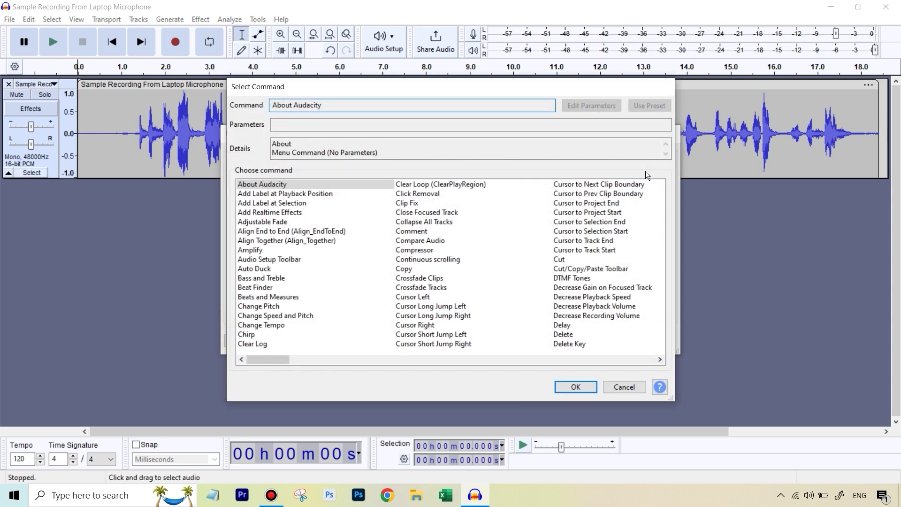
pyautogui.click(283, 278)
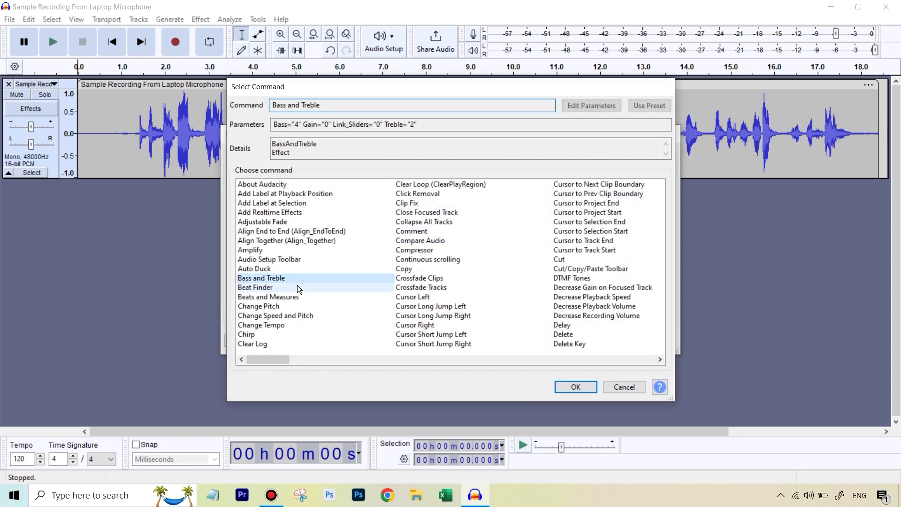
pyautogui.click(567, 381)
pyautogui.click(597, 226)
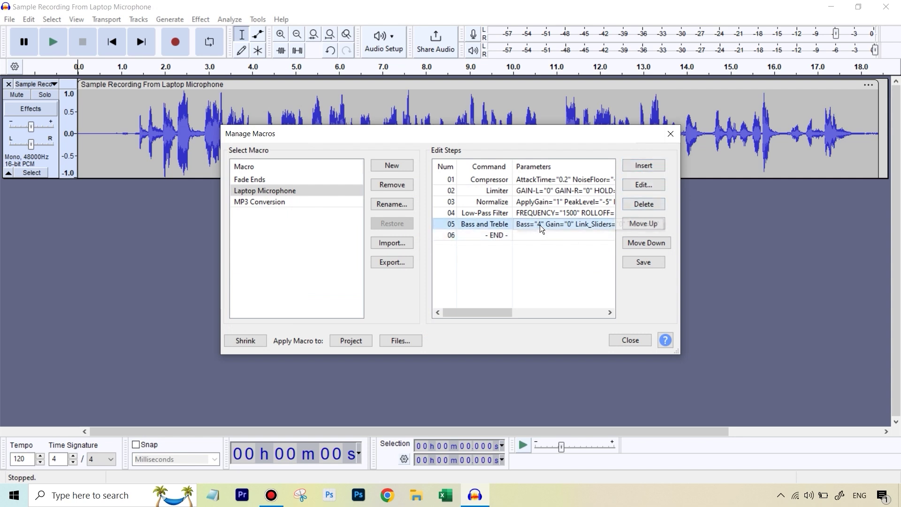
pyautogui.moveTo(507, 312); pyautogui.dragTo(450, 313)
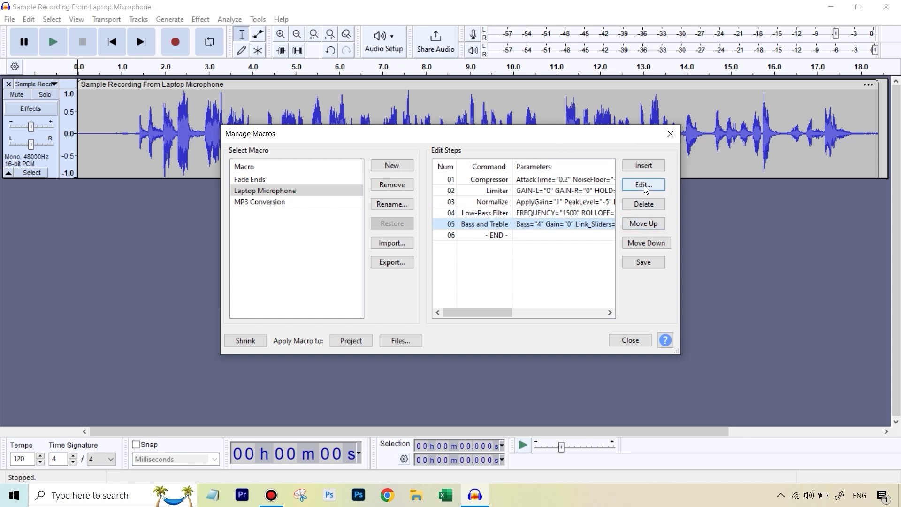
# Insert a second Normalize step as step 06 at the macro's end
pyautogui.click(561, 232)
pyautogui.click(643, 165)
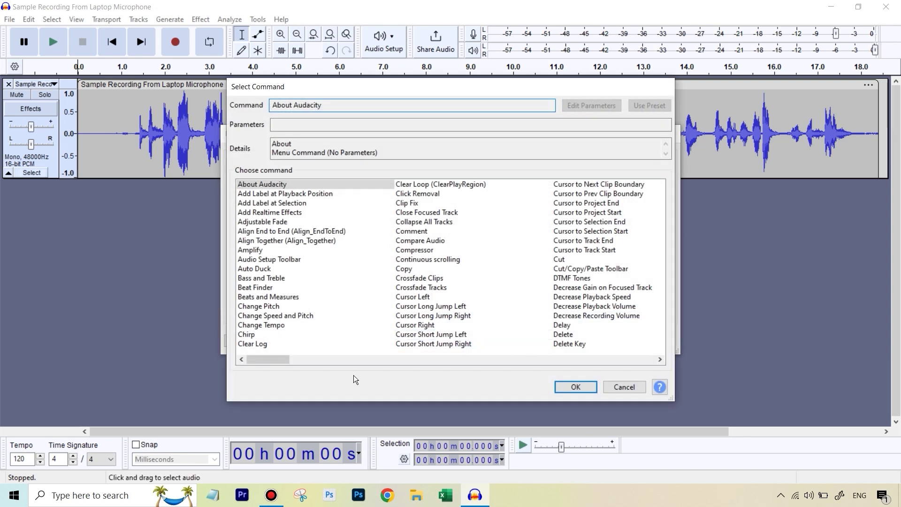
pyautogui.moveTo(286, 363); pyautogui.dragTo(423, 364)
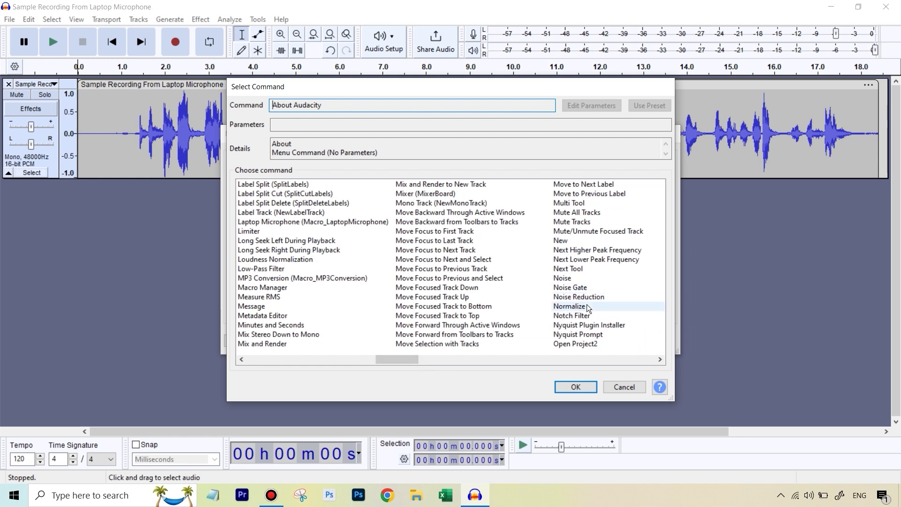
pyautogui.click(586, 306)
pyautogui.click(571, 389)
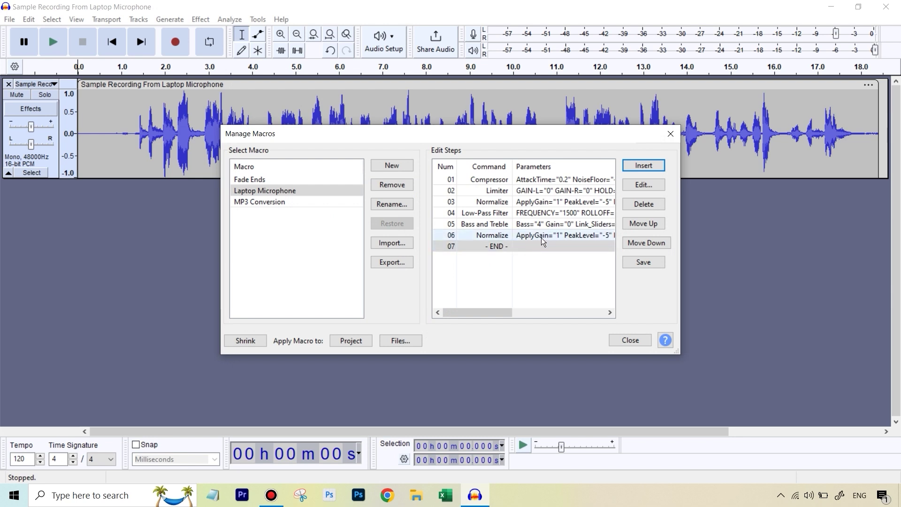
# Confirm the final Normalize at -5 dB, save the macro and close Manage Macros
pyautogui.click(542, 237)
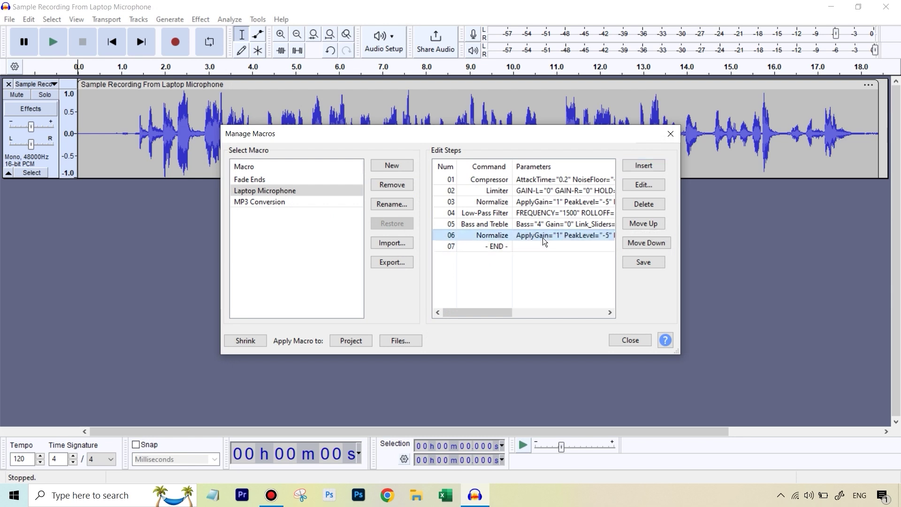
pyautogui.click(642, 186)
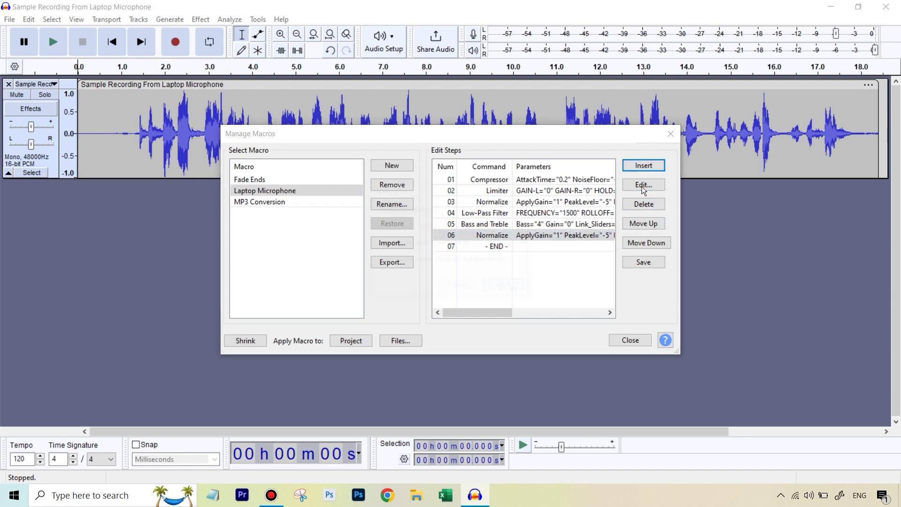
pyautogui.click(490, 288)
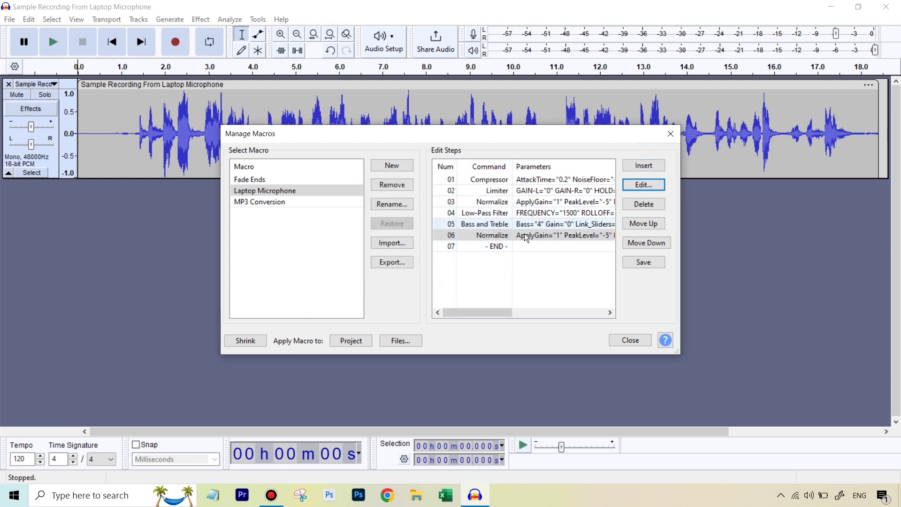
pyautogui.click(636, 266)
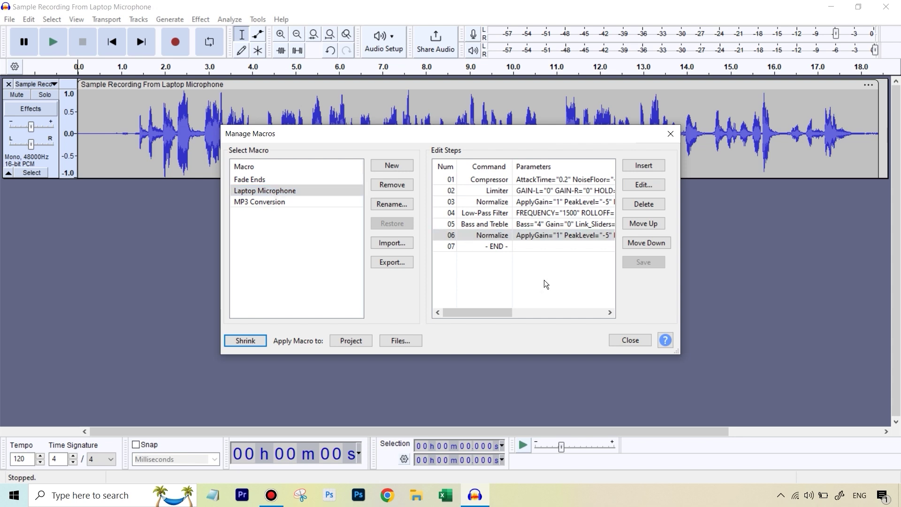
pyautogui.click(637, 339)
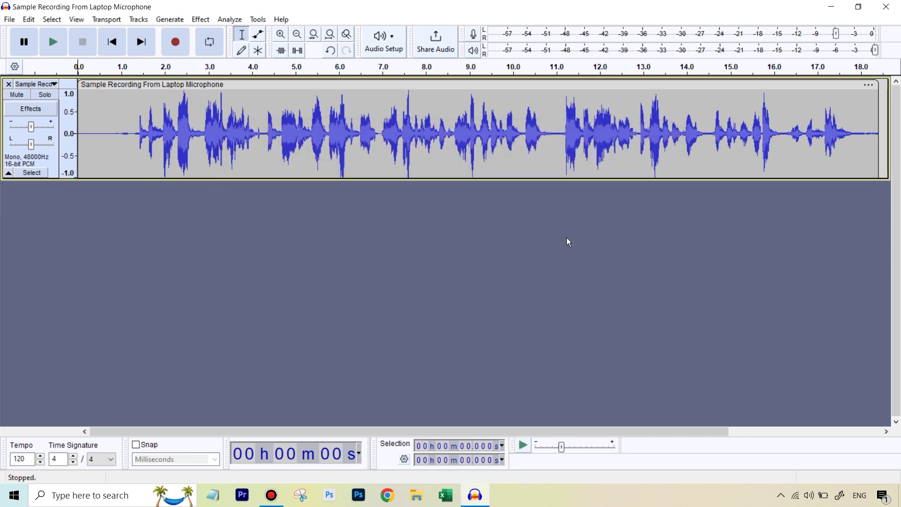
# Select the whole speech clip and apply the Laptop Microphone macro via Tools > Apply Macro
pyautogui.doubleClick(497, 118)
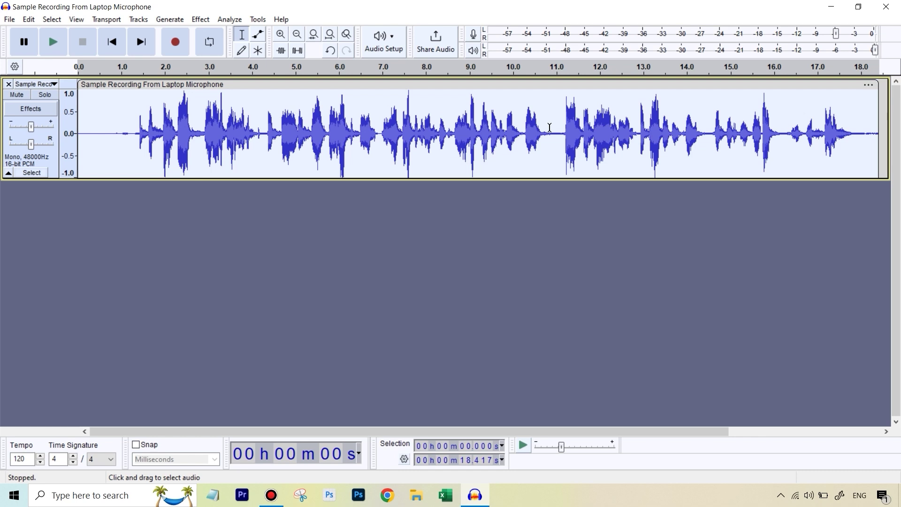
pyautogui.click(259, 20)
pyautogui.moveTo(288, 60)
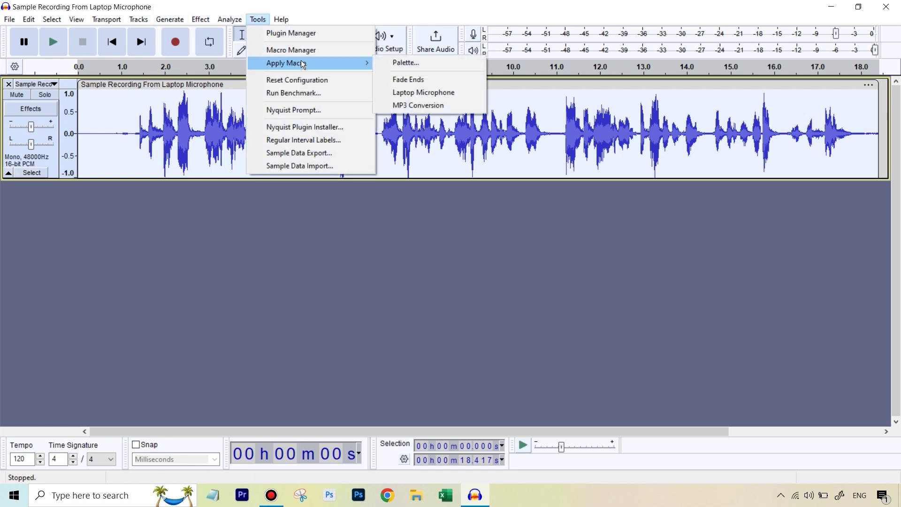
pyautogui.click(422, 97)
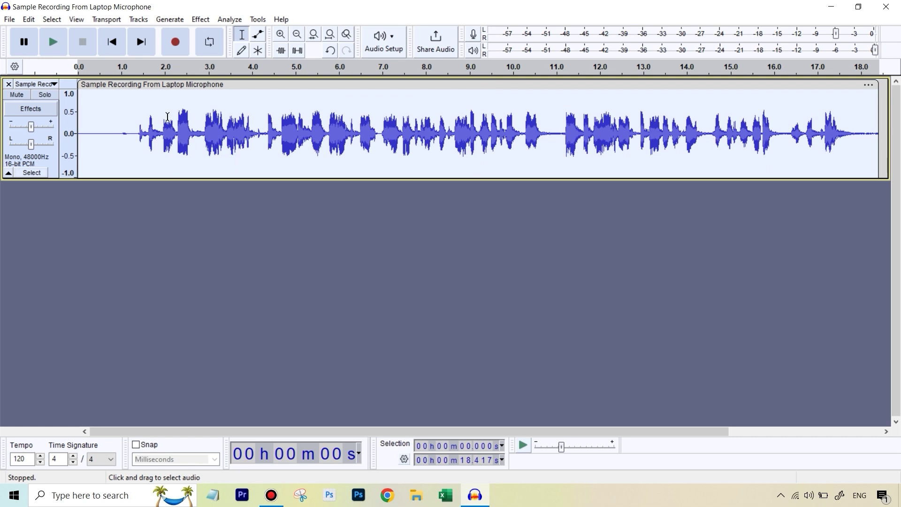
# Play the processed speech starting at 1.375 s, then stop
pyautogui.click(137, 128)
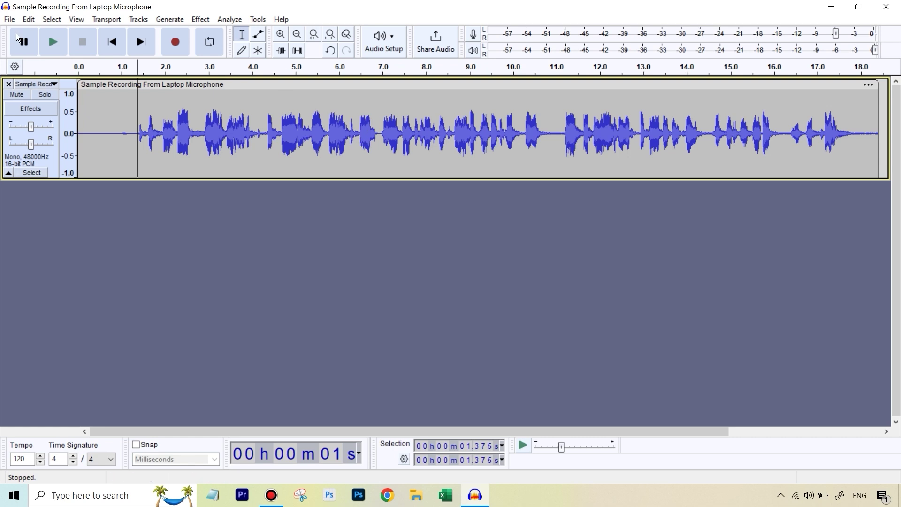
pyautogui.click(57, 42)
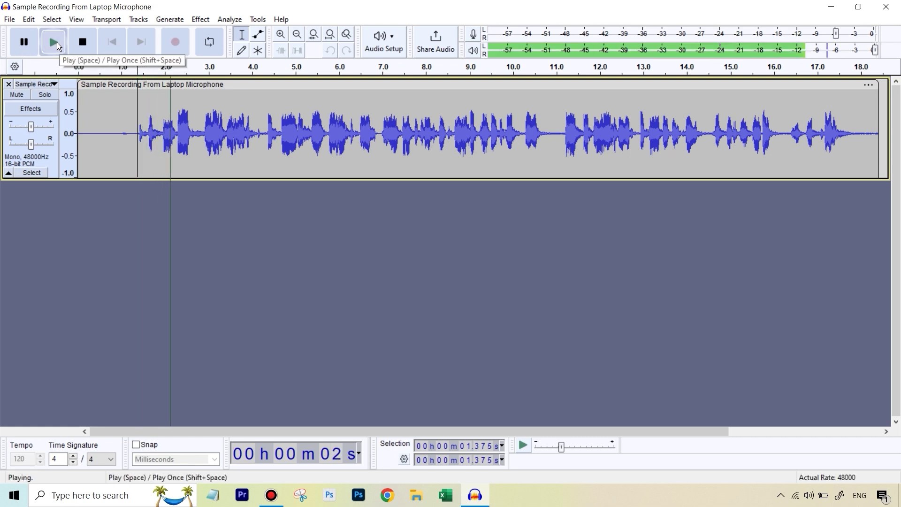
pyautogui.click(83, 42)
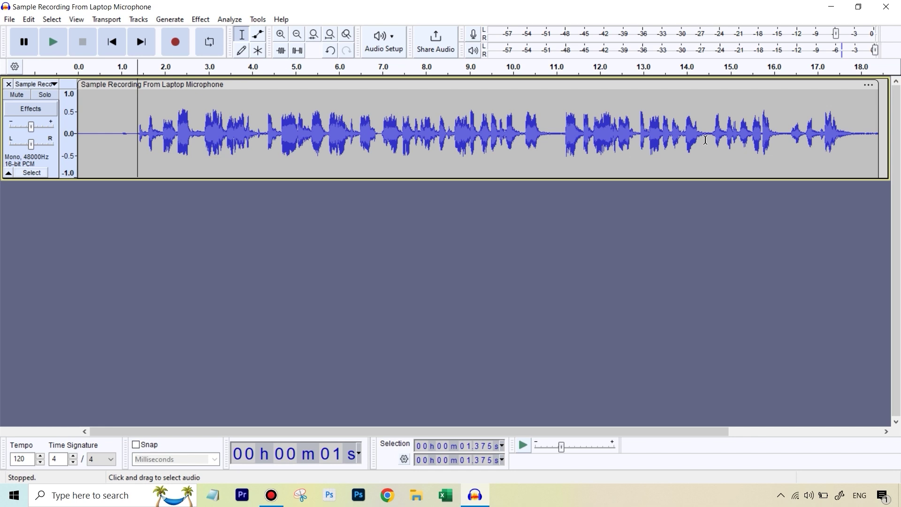
# Select the 14.440–14.521 s moment and play it twice
pyautogui.moveTo(706, 140); pyautogui.dragTo(710, 140)
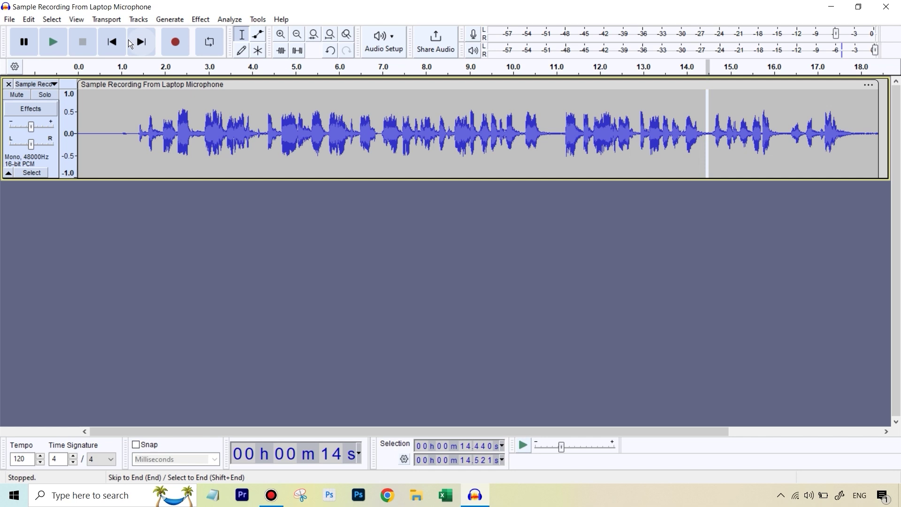
pyautogui.click(60, 45)
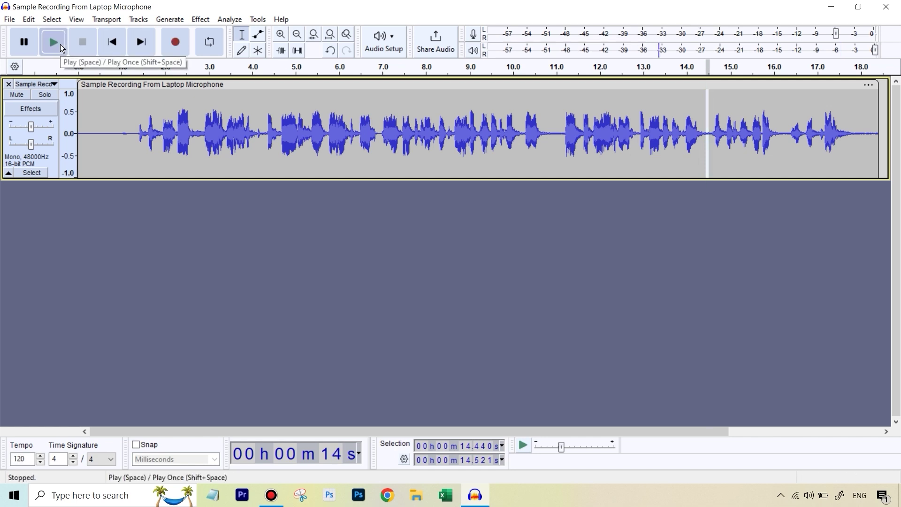
pyautogui.click(60, 44)
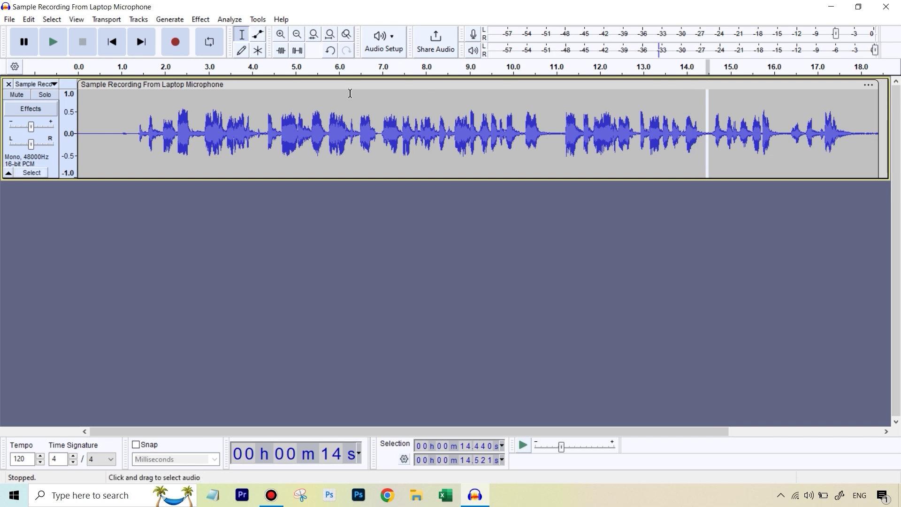
# Select the whole speech clip and open Noise Gate from the Effect menu
pyautogui.doubleClick(370, 120)
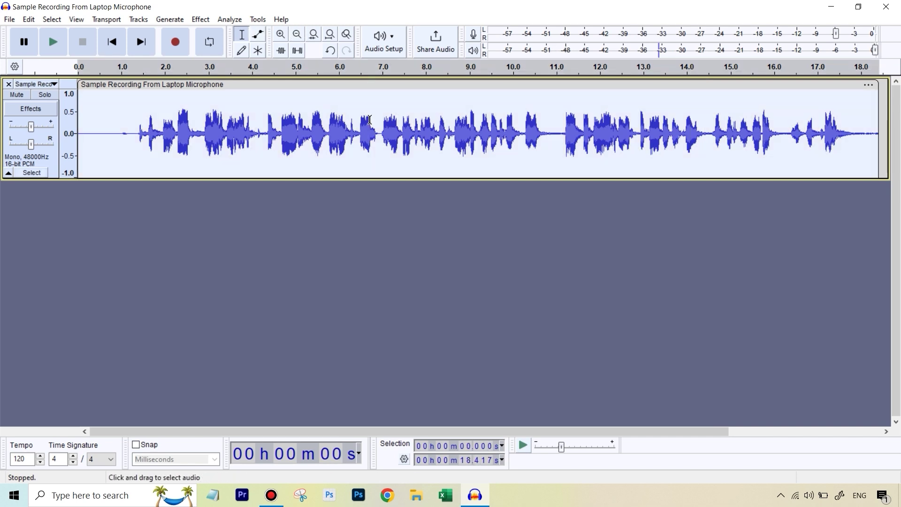
pyautogui.click(200, 20)
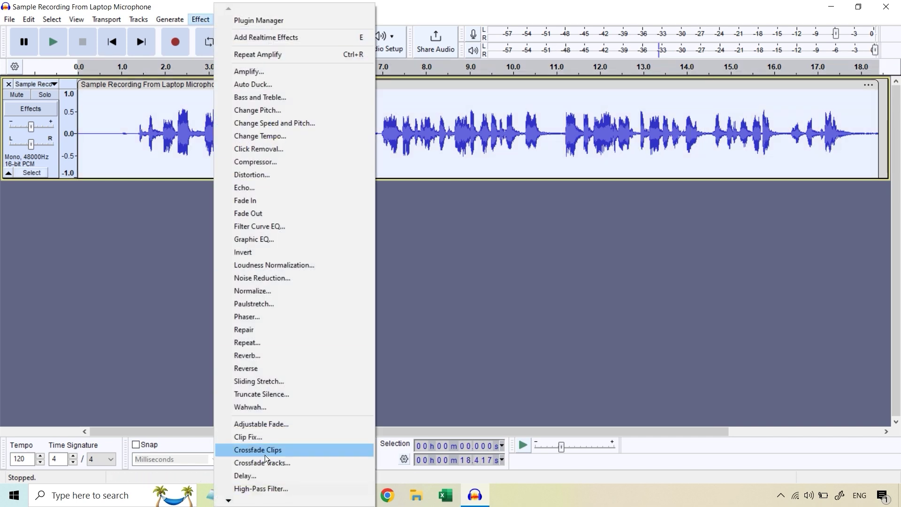
pyautogui.scroll(-1, 273, 503)
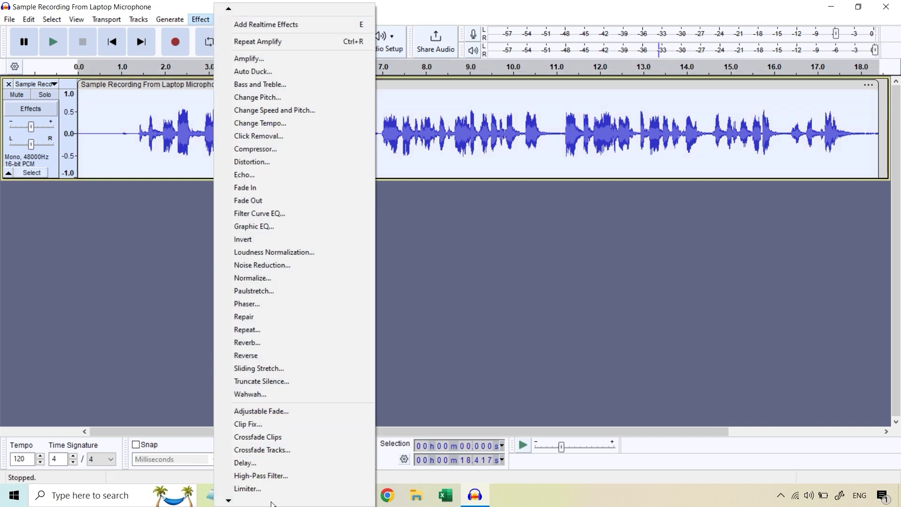
pyautogui.scroll(-5, 273, 503)
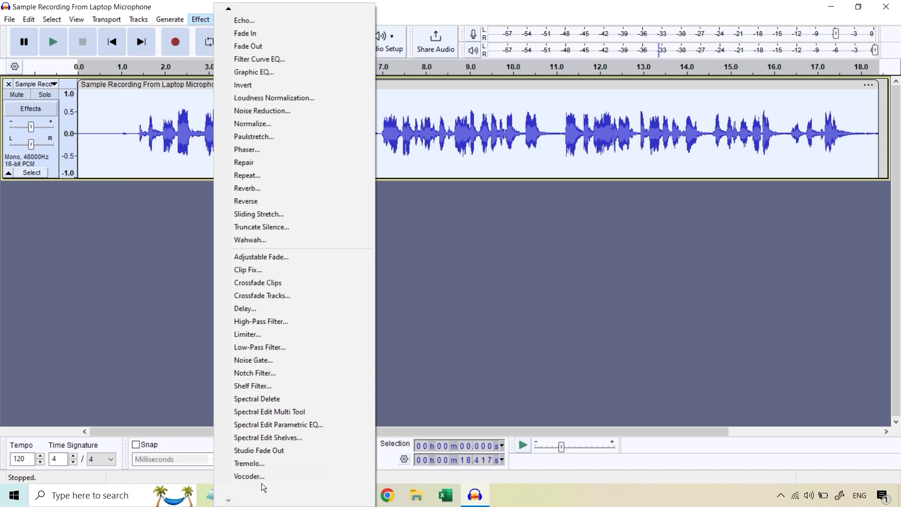
pyautogui.click(269, 361)
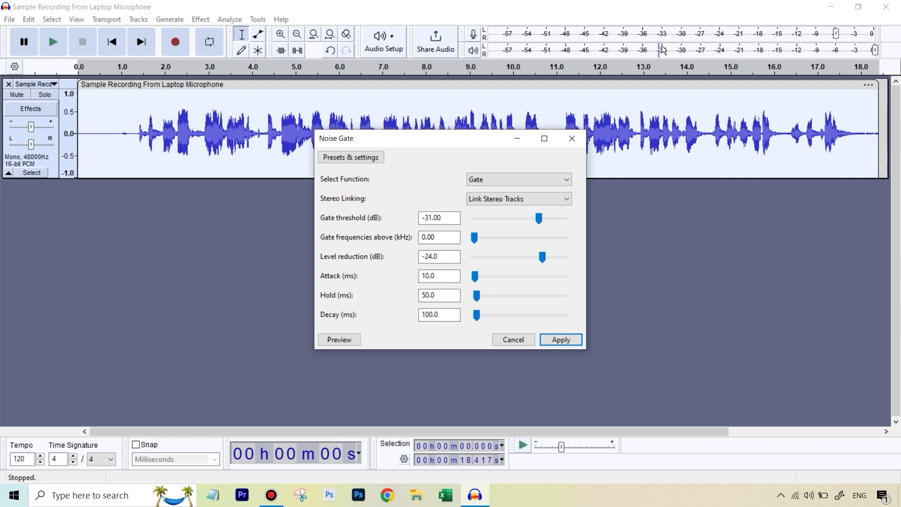
# Apply Noise Gate with a -33 dB gate threshold and -20 dB level reduction
pyautogui.click(431, 214)
pyautogui.moveTo(432, 214); pyautogui.dragTo(429, 213)
pyautogui.write('3')
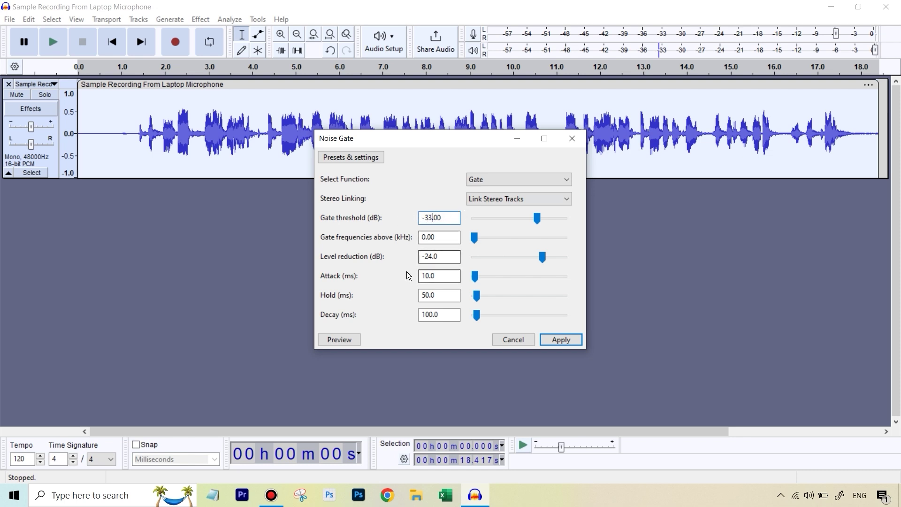
pyautogui.click(430, 257)
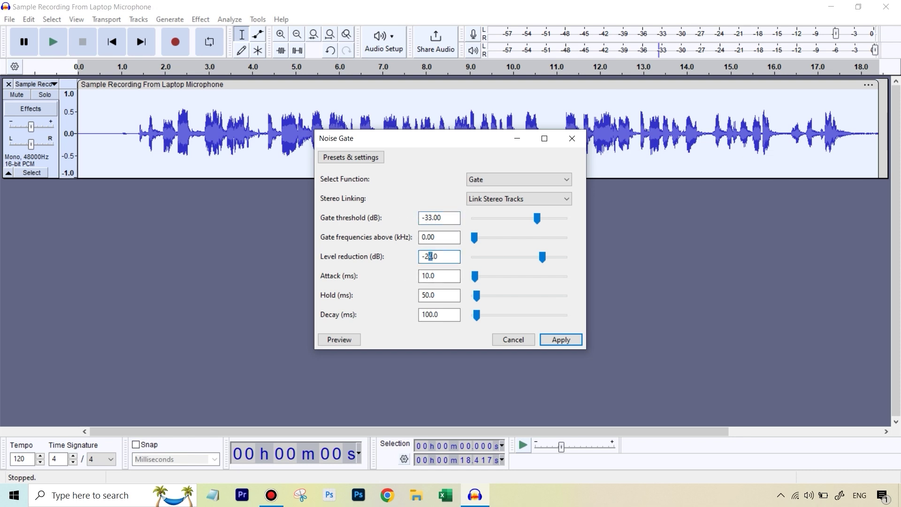
pyautogui.write('0')
pyautogui.click(567, 342)
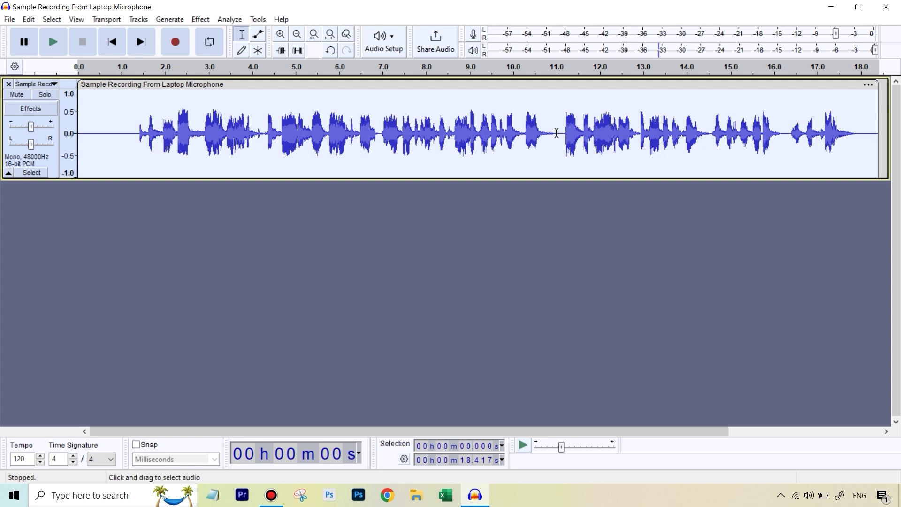
# Play back the gated recording from about 1.4 seconds, then stop
pyautogui.click(138, 124)
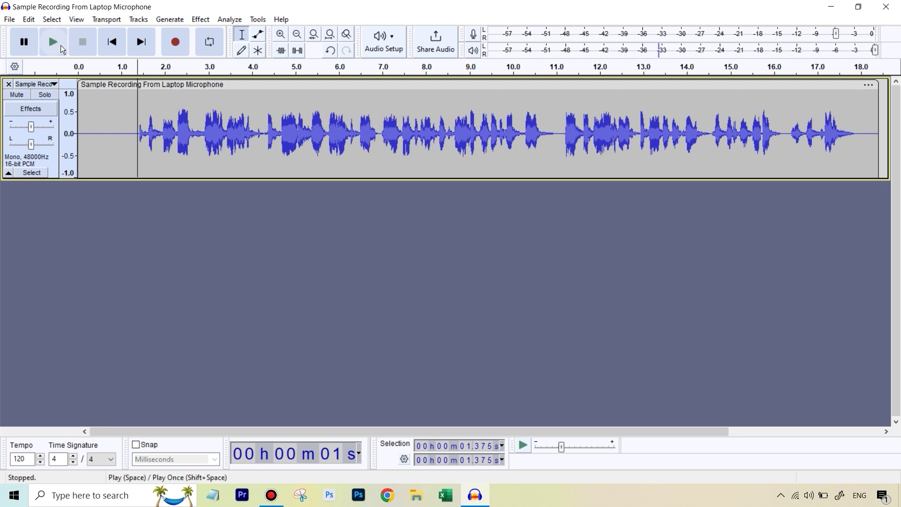
pyautogui.click(61, 46)
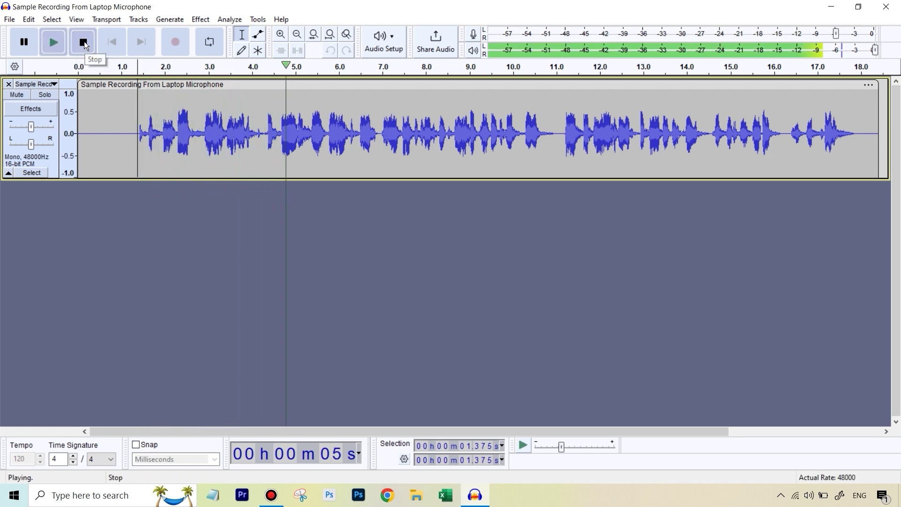
pyautogui.click(83, 41)
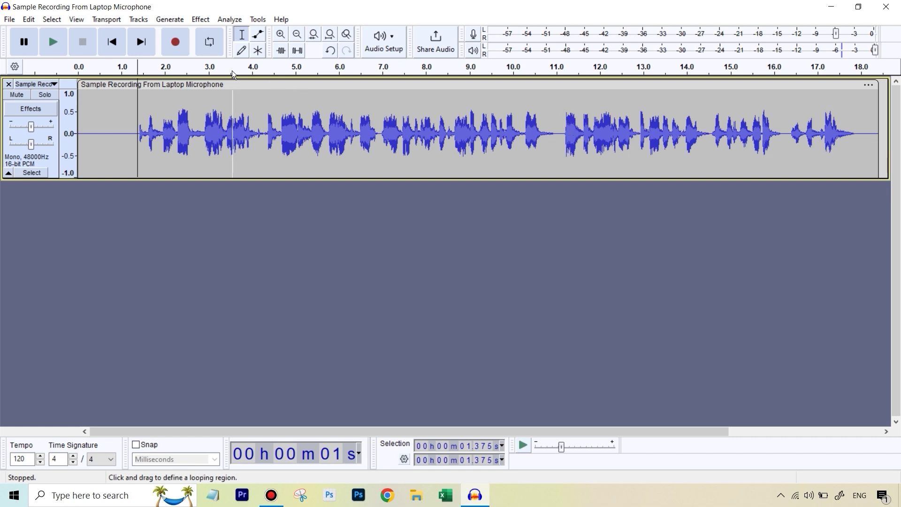
# Undo the noise gate with Ctrl+Z
pyautogui.click(201, 20)
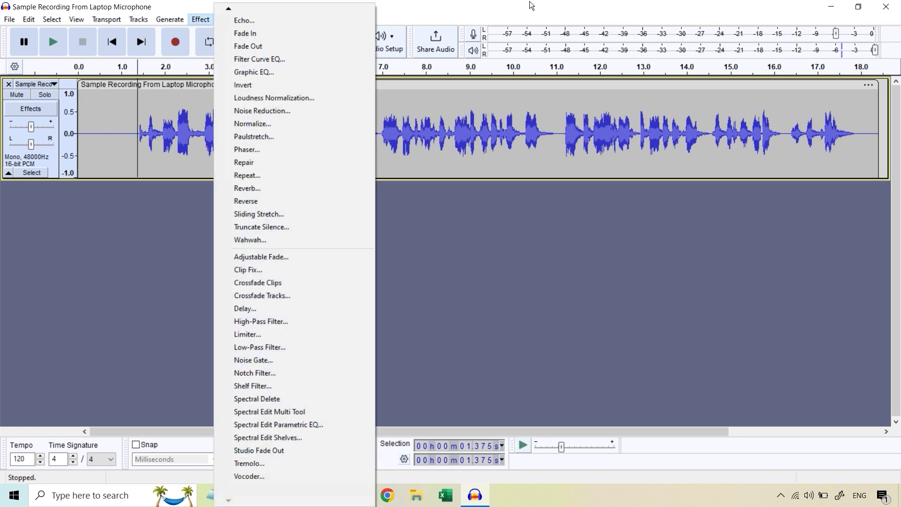
pyautogui.click(528, 6)
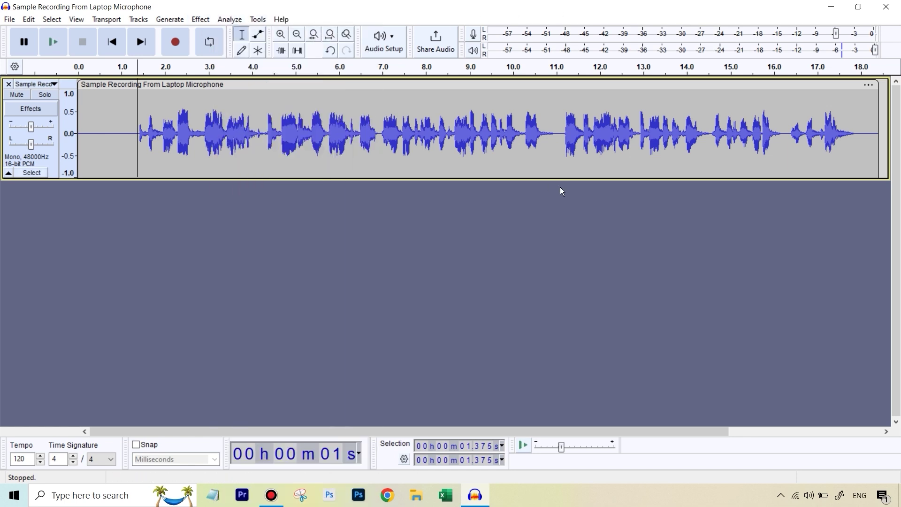
pyautogui.hotkey('ctrl', 'z')
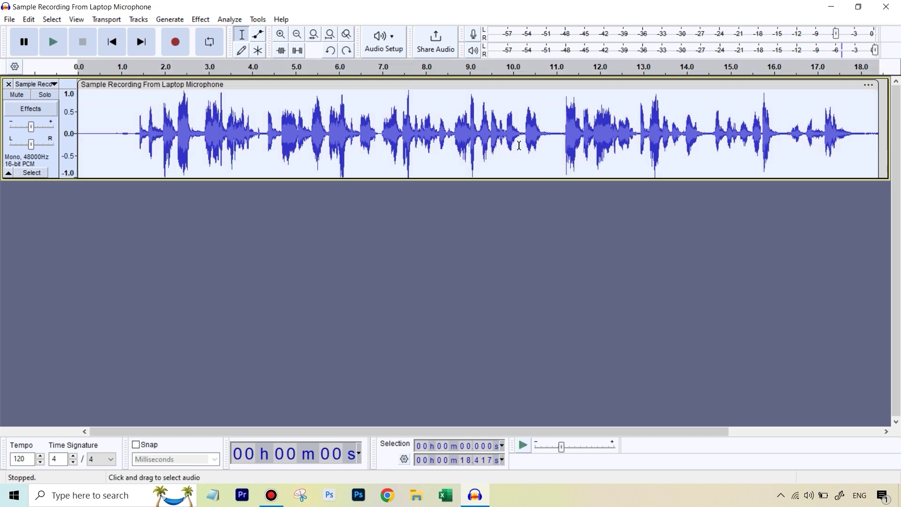
# Insert a Noise Gate step at the first Normalize in the Laptop Microphone macro
pyautogui.click(552, 150)
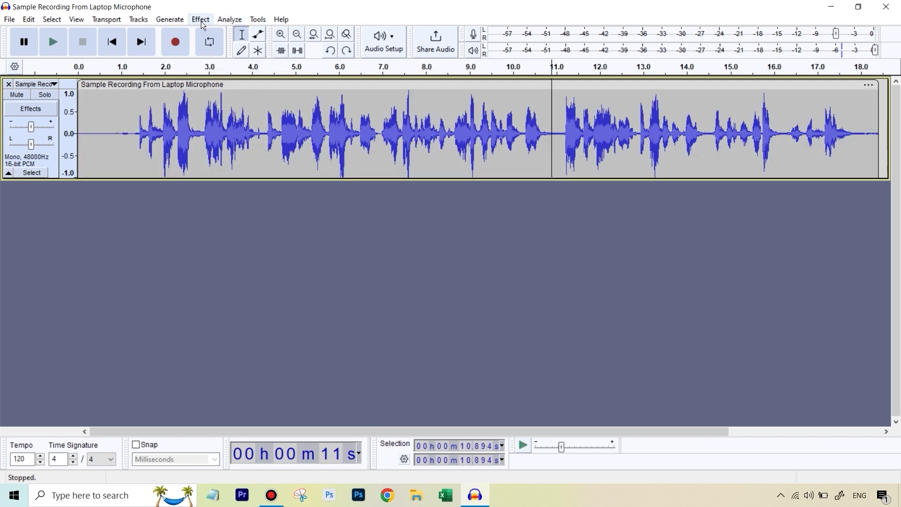
pyautogui.click(257, 20)
pyautogui.click(308, 54)
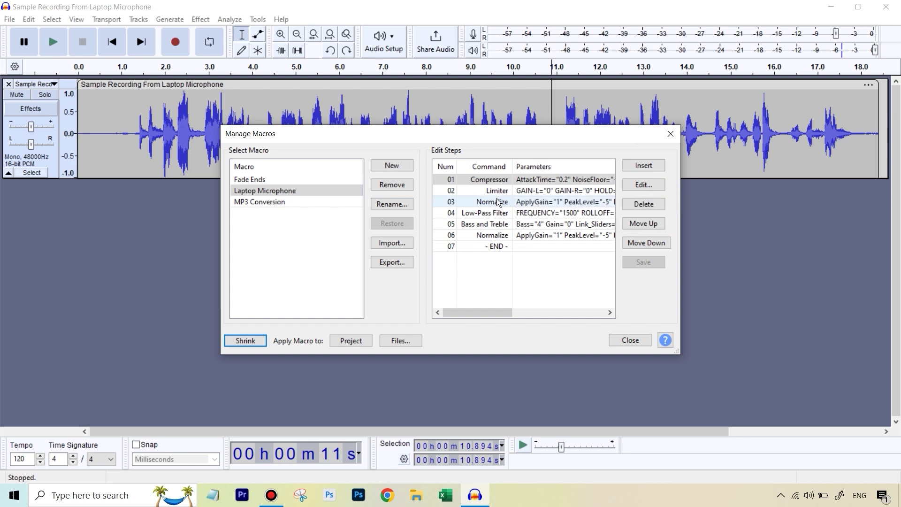
pyautogui.click(529, 201)
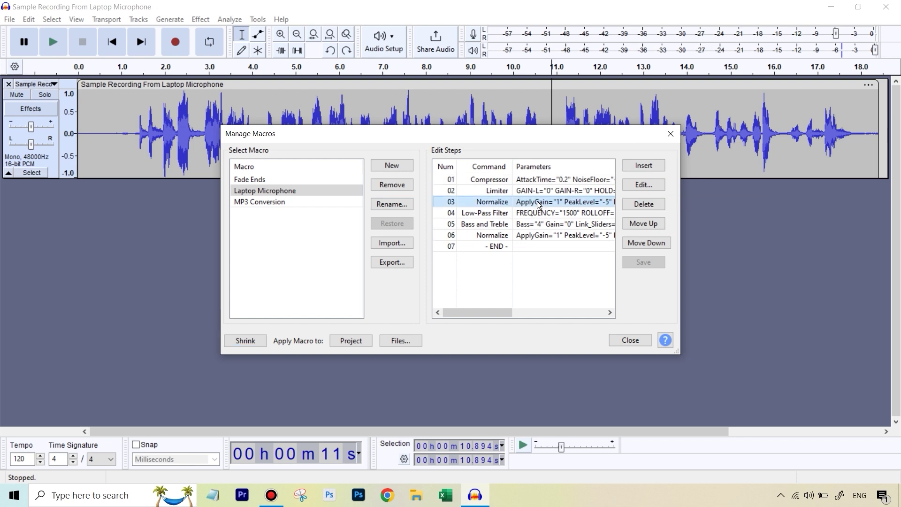
pyautogui.click(646, 167)
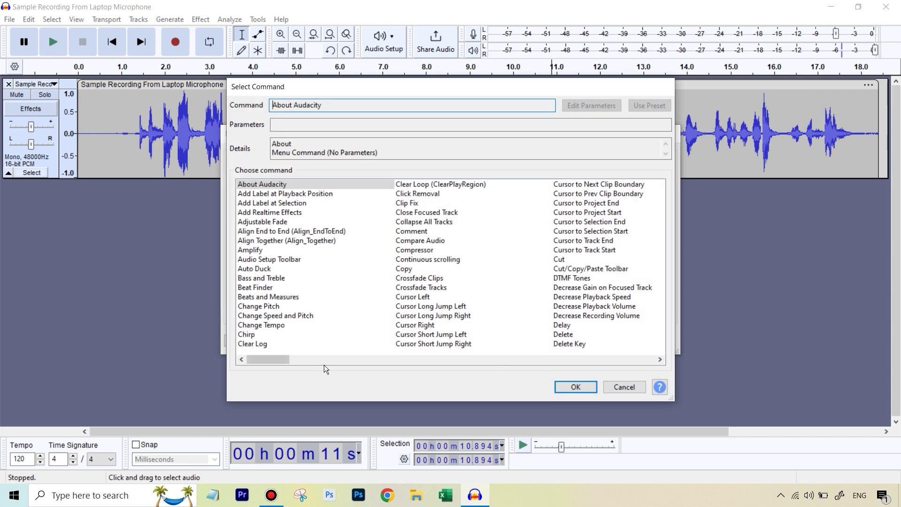
pyautogui.moveTo(267, 359); pyautogui.dragTo(409, 364)
pyautogui.click(412, 288)
pyautogui.click(572, 387)
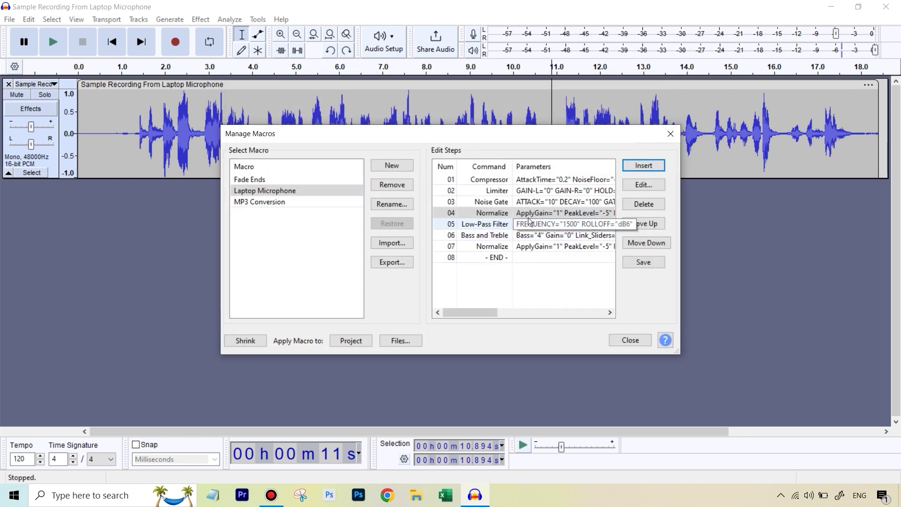
# Move Noise Gate below Normalize, save the macro, and select the entire track
pyautogui.click(576, 214)
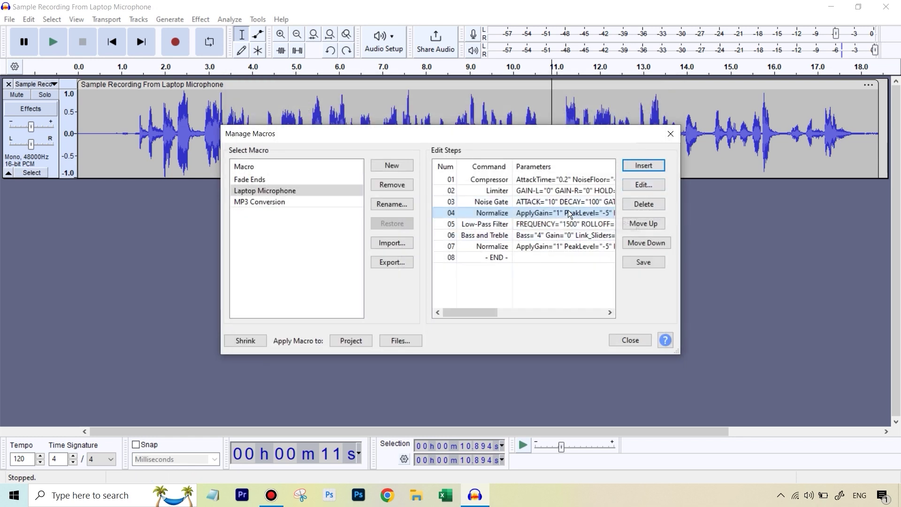
pyautogui.click(656, 188)
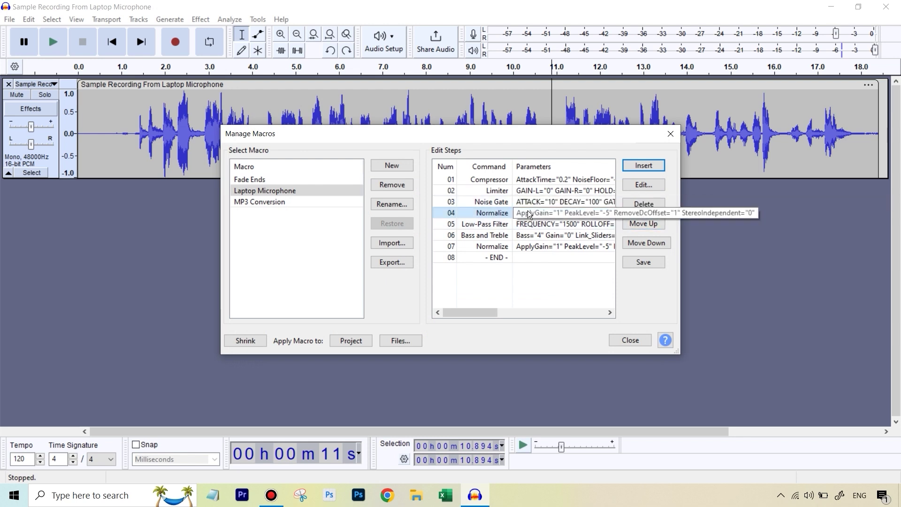
pyautogui.click(565, 203)
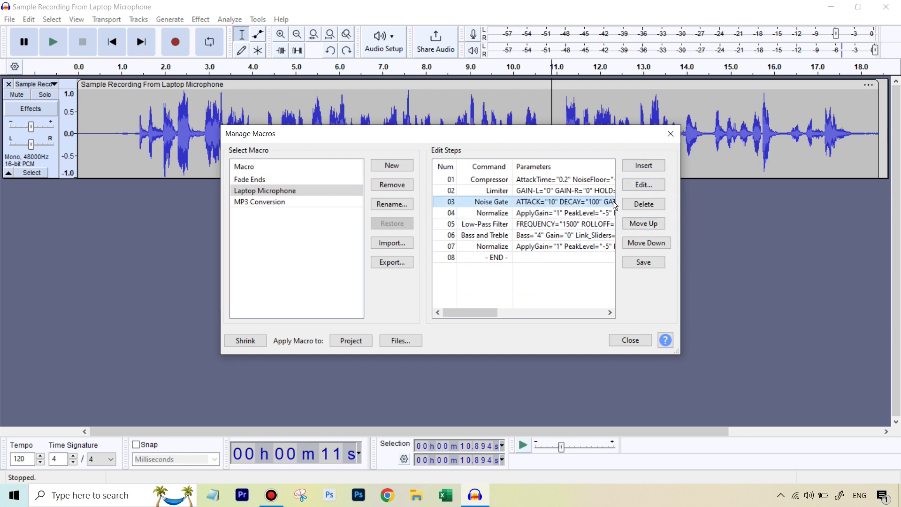
pyautogui.click(659, 242)
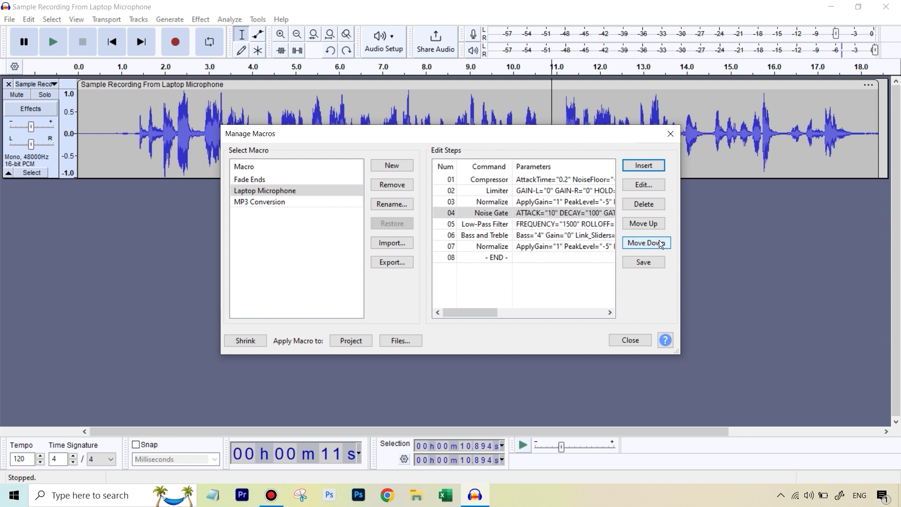
pyautogui.click(626, 263)
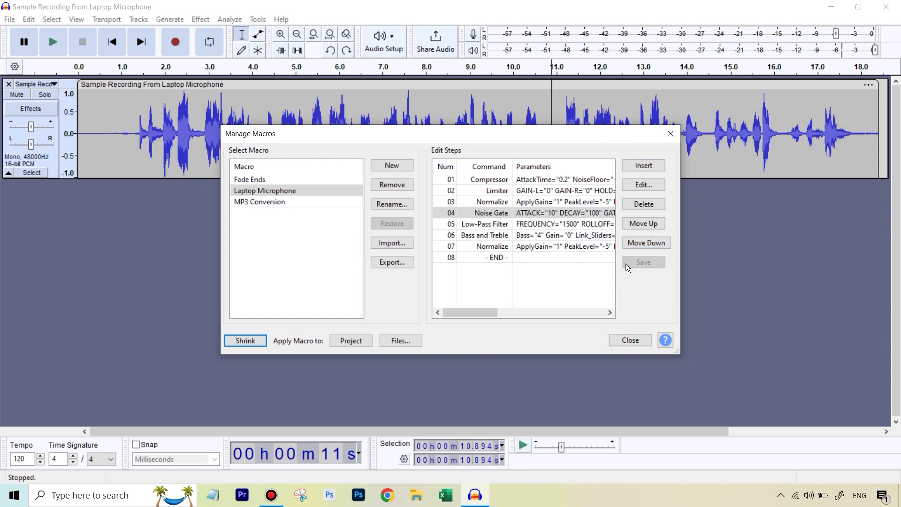
pyautogui.click(629, 340)
pyautogui.hotkey('ctrl', 'a')
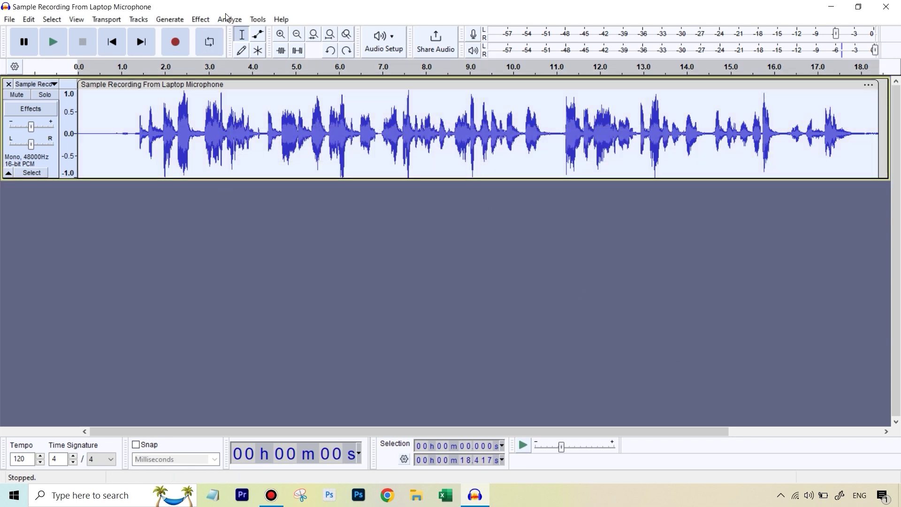
# Apply the Laptop Microphone macro to the whole speech track
pyautogui.click(252, 21)
pyautogui.moveTo(331, 63)
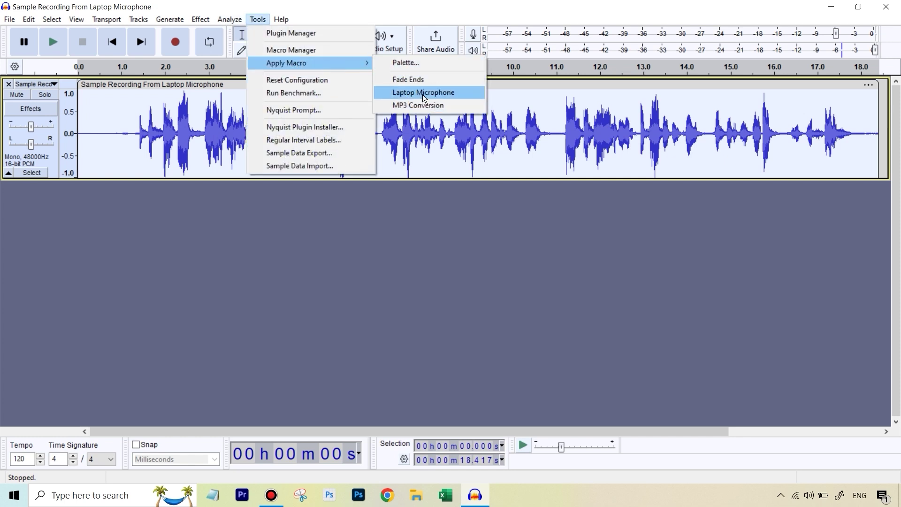
pyautogui.click(422, 96)
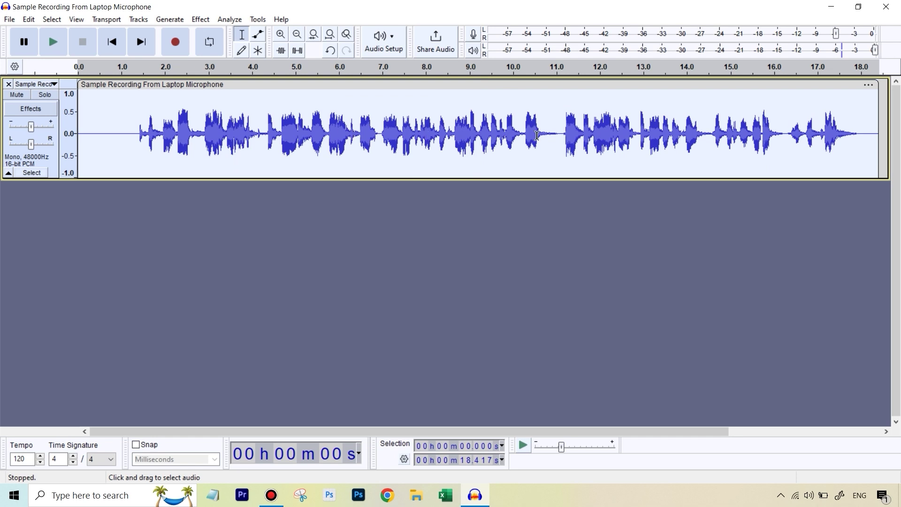
# Export the Laptop Microphone macro from the Macro Manager
pyautogui.click(136, 136)
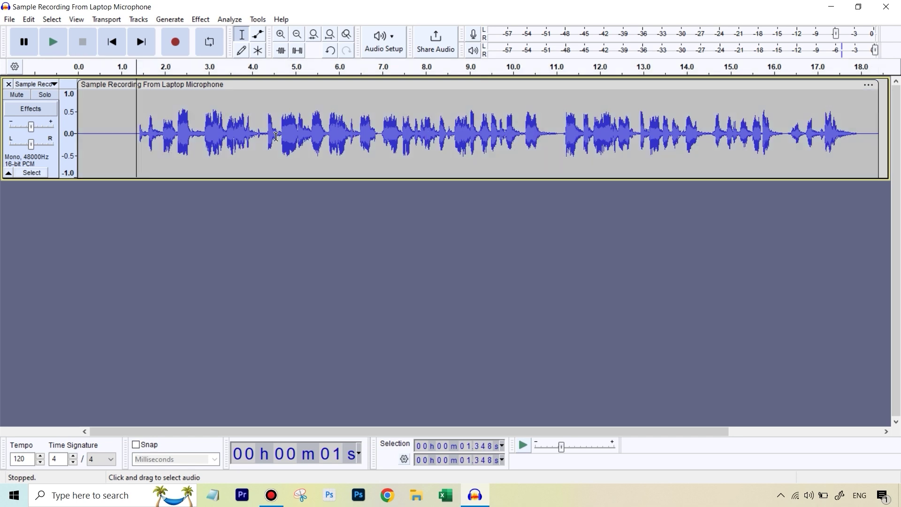
pyautogui.click(259, 21)
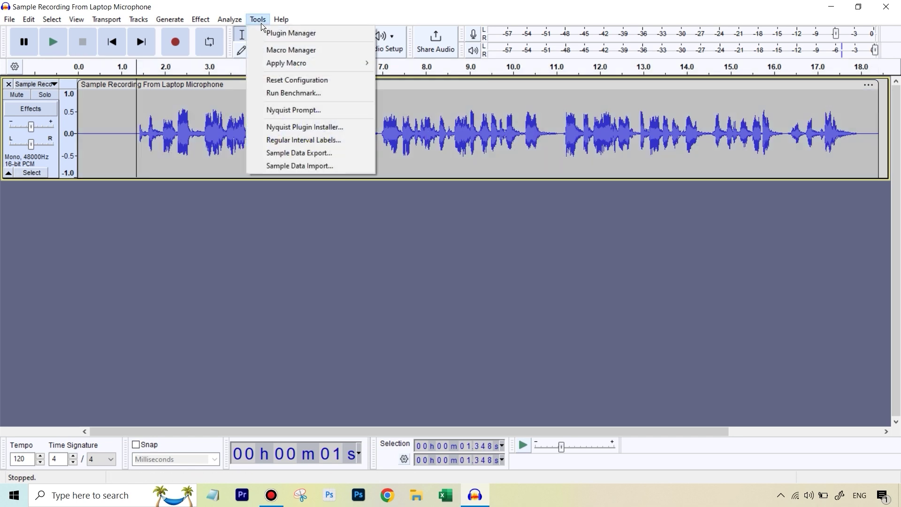
pyautogui.click(299, 48)
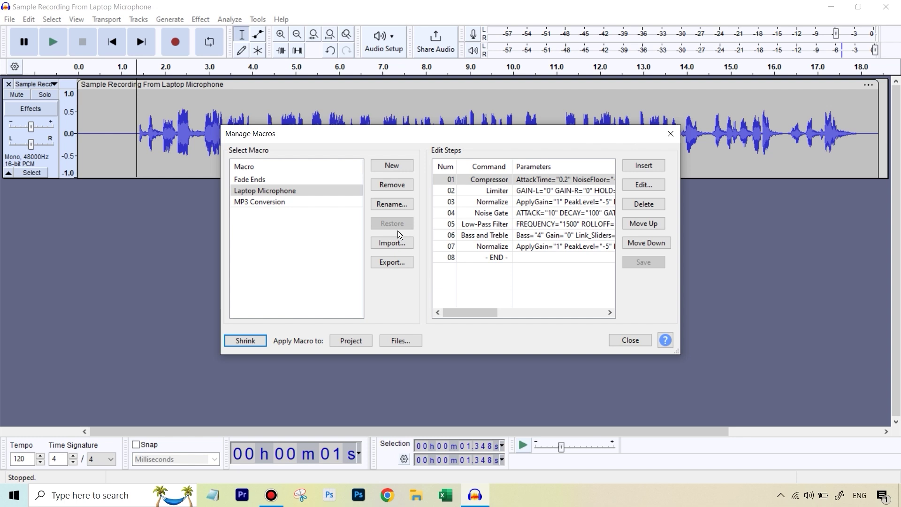
pyautogui.click(395, 262)
pyautogui.click(628, 340)
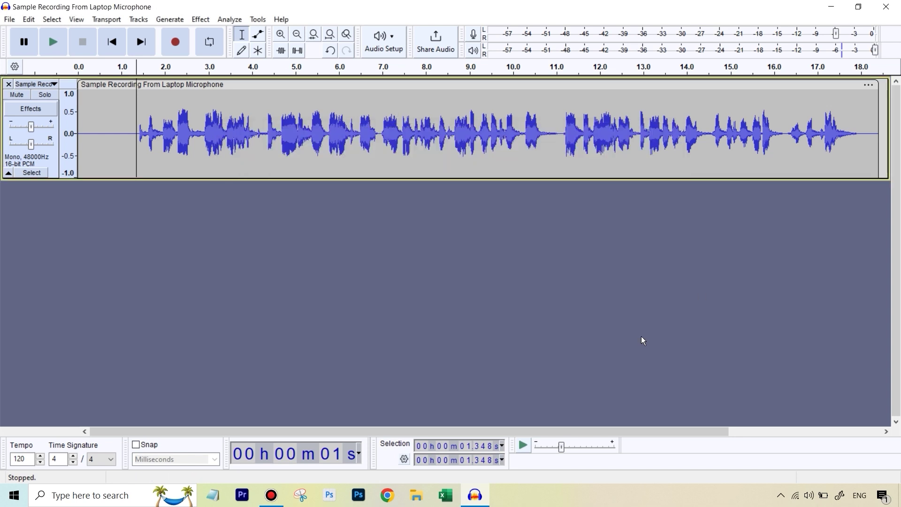